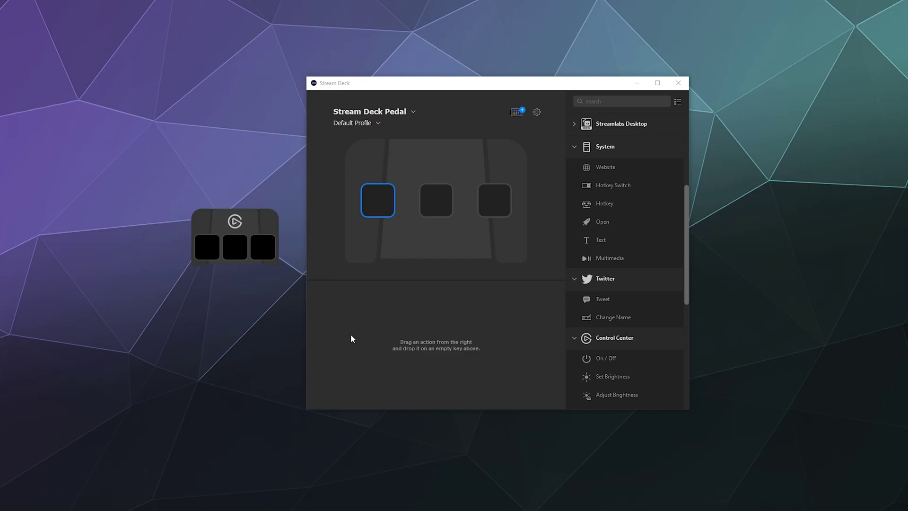
pyautogui.click(453, 295)
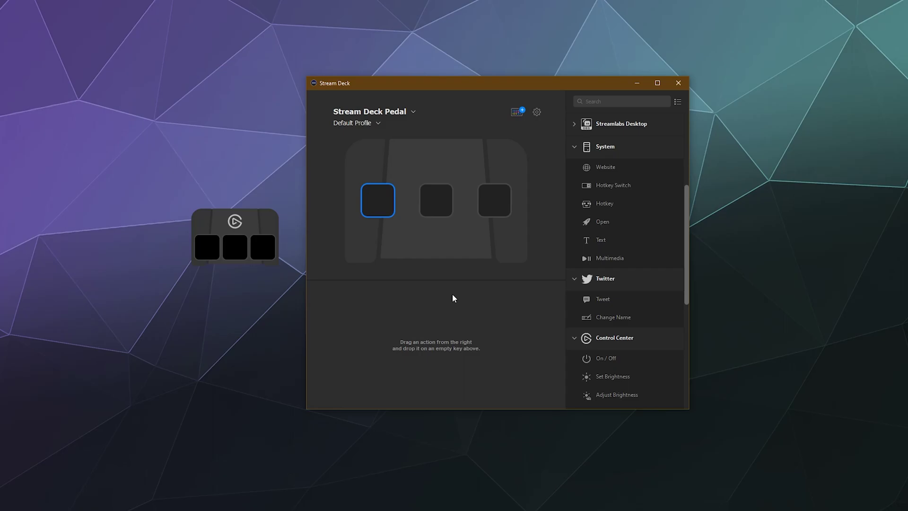
pyautogui.click(406, 112)
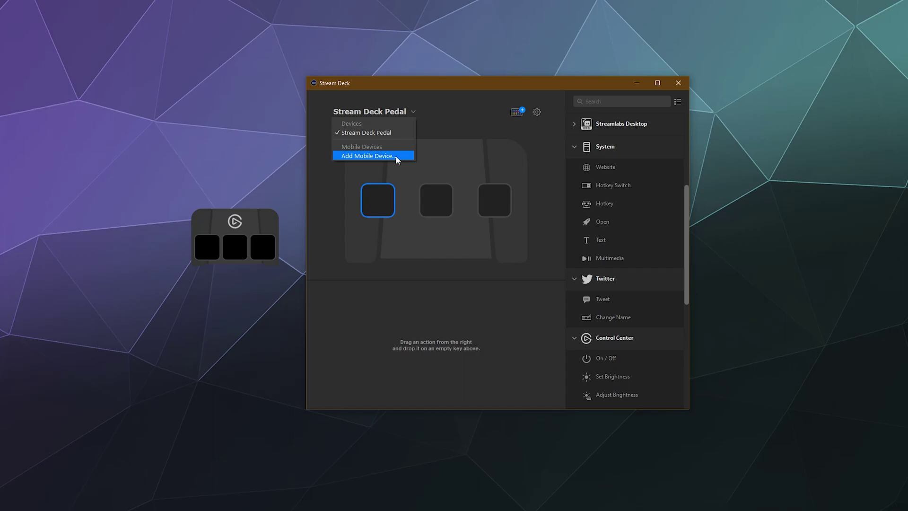
pyautogui.click(484, 151)
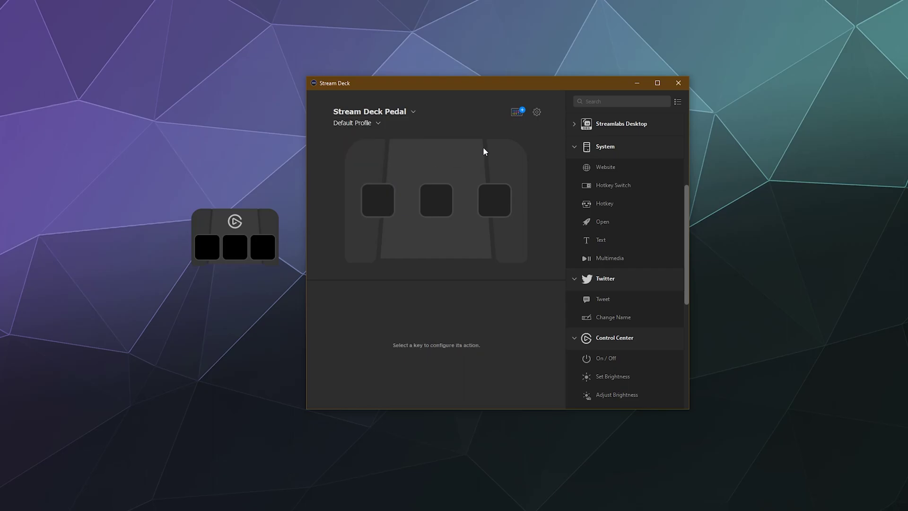
pyautogui.click(378, 200)
pyautogui.click(522, 207)
pyautogui.click(499, 205)
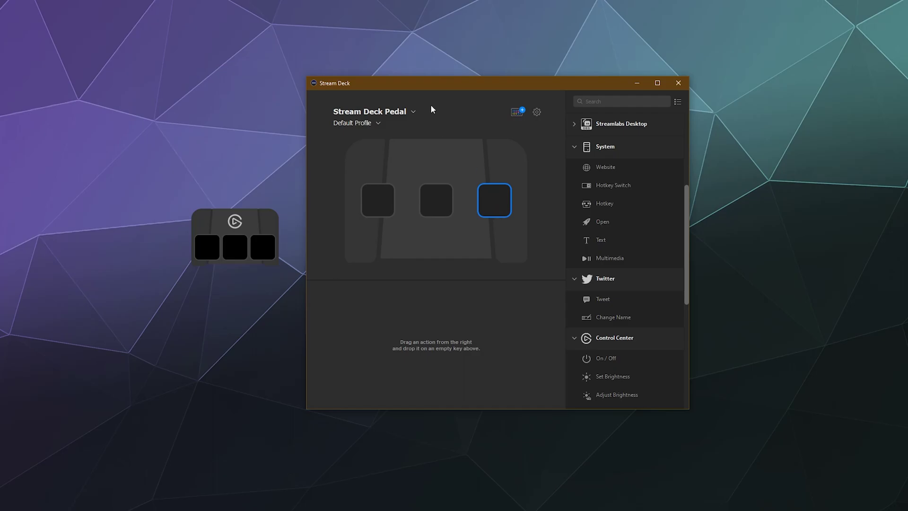
# - Look through the available key actions, including the Streamlabs Desktop, OBS Studio, Stream Deck and System categories
pyautogui.click(615, 124)
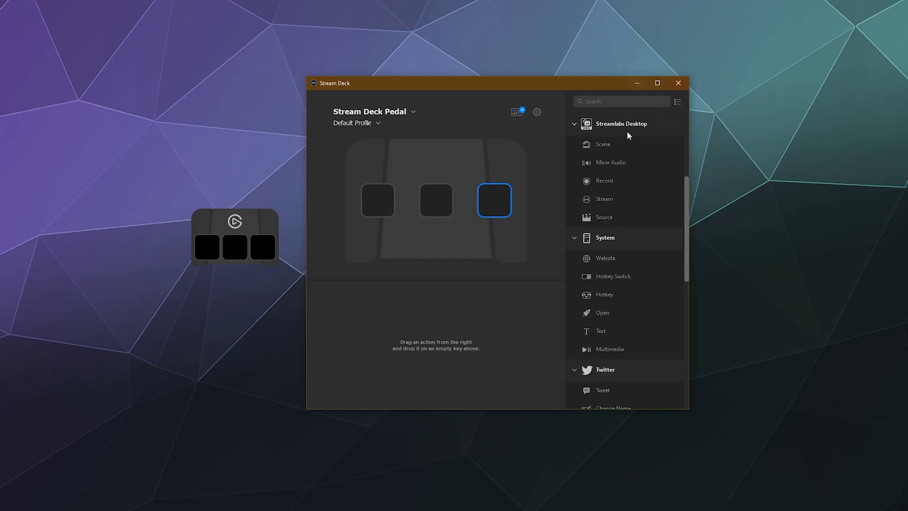
pyautogui.moveTo(685, 195); pyautogui.dragTo(686, 135)
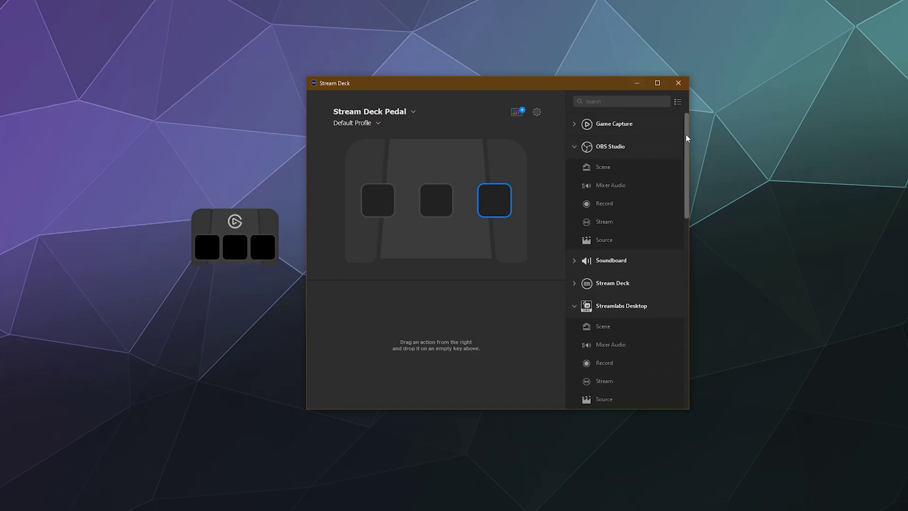
pyautogui.click(574, 283)
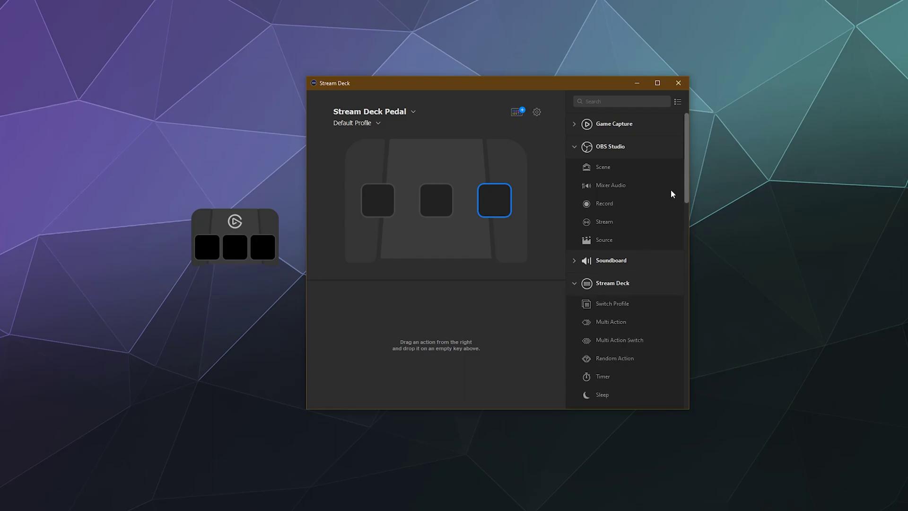
pyautogui.scroll(-5, 671, 276)
pyautogui.scroll(3, 666, 272)
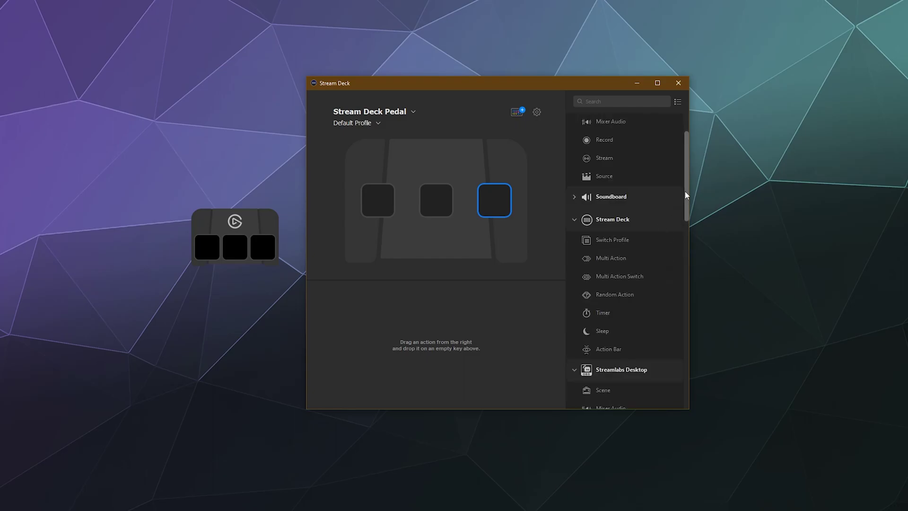
pyautogui.moveTo(685, 195); pyautogui.dragTo(685, 208)
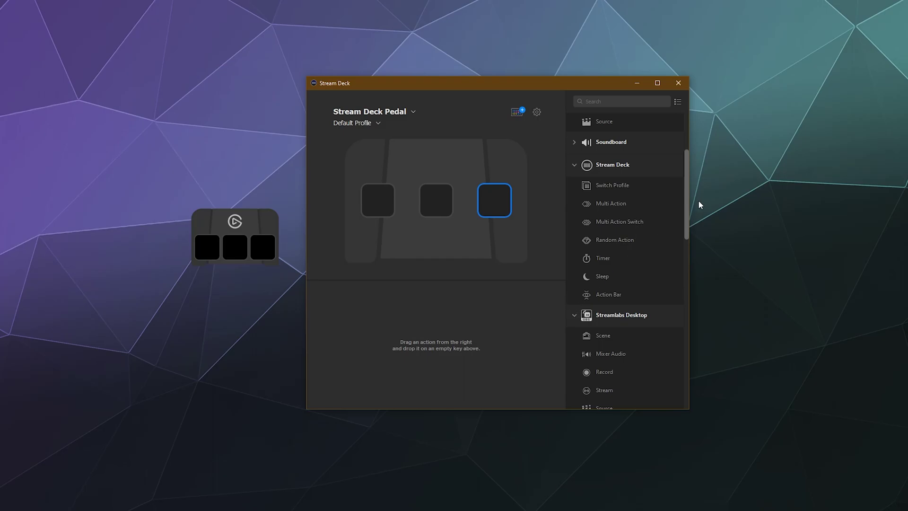
pyautogui.moveTo(686, 206); pyautogui.dragTo(678, 252)
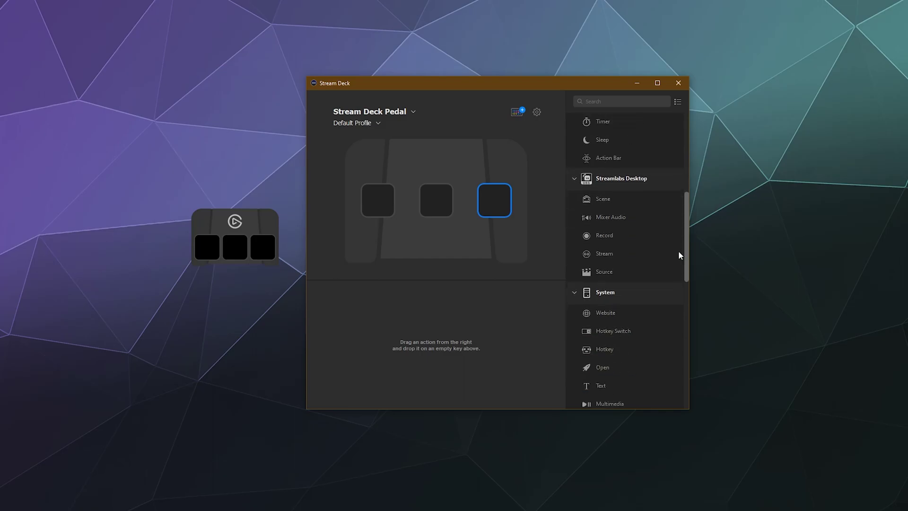
pyautogui.moveTo(679, 252); pyautogui.dragTo(678, 293)
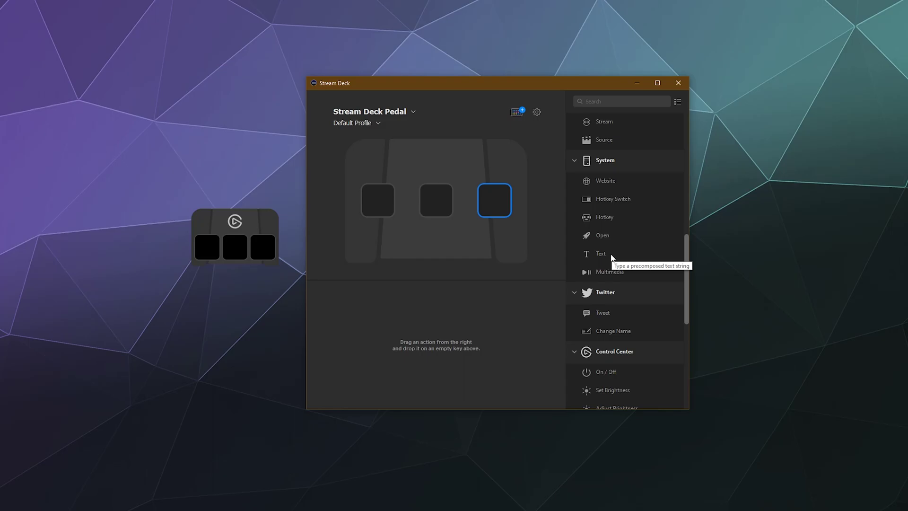
# - Assign Discord's Push to Talk action to the left pedal and title it D PTT
pyautogui.scroll(-5, 652, 263)
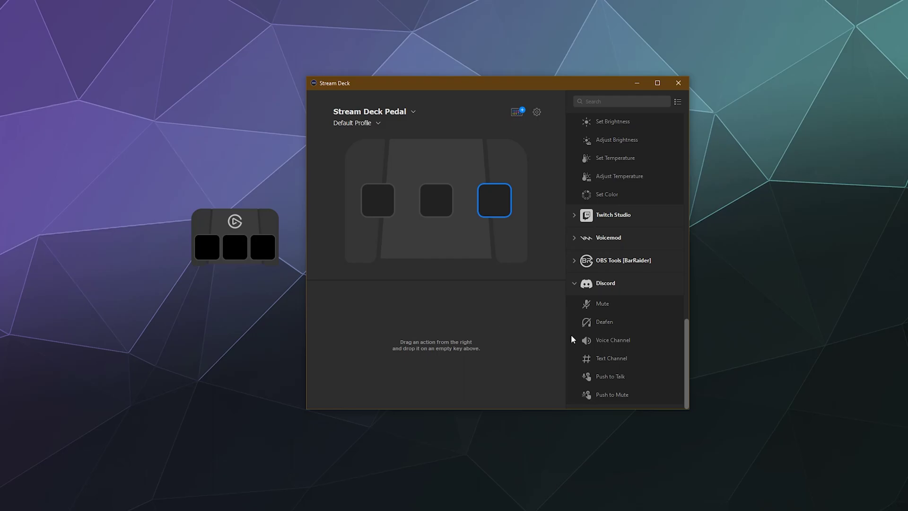
pyautogui.moveTo(611, 376); pyautogui.dragTo(370, 199)
pyautogui.click(434, 321)
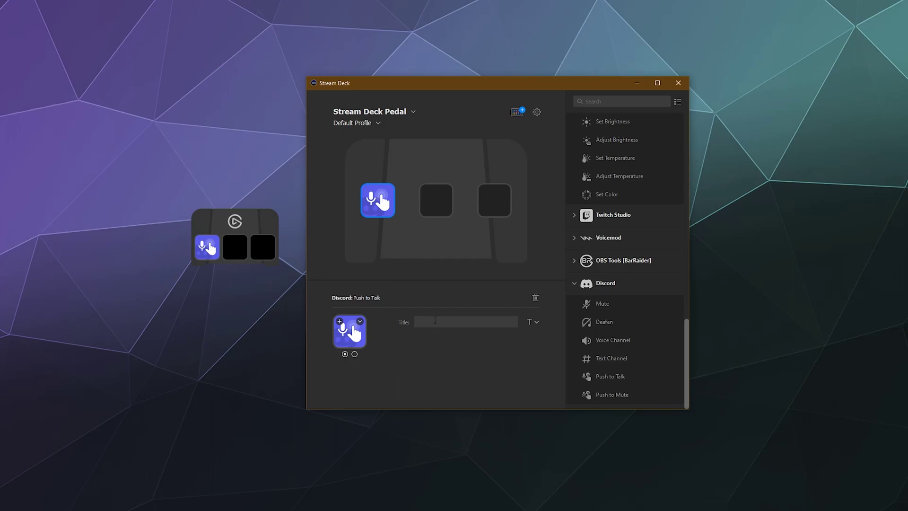
pyautogui.write('D PTTT')
pyautogui.press('BackSpace')
# - Align the D PTT title to the bottom of the left pedal's icon
pyautogui.click(536, 322)
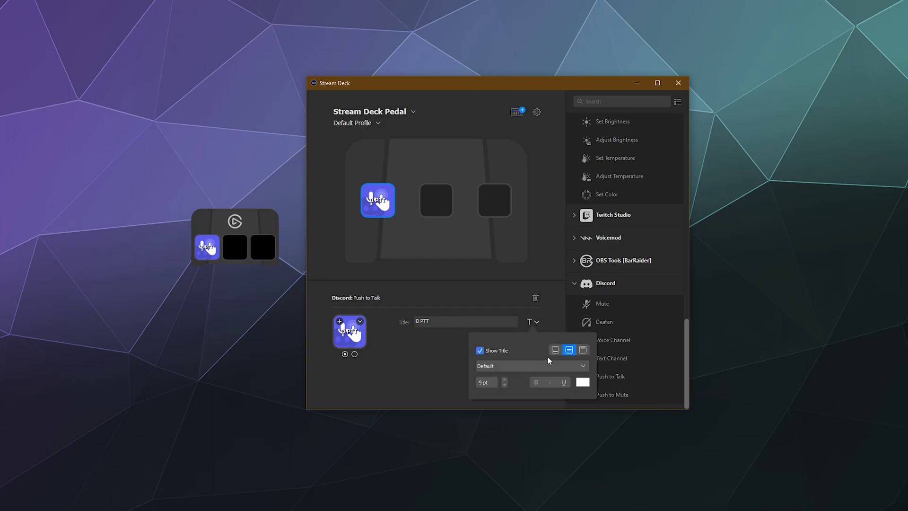
pyautogui.click(557, 350)
pyautogui.click(424, 372)
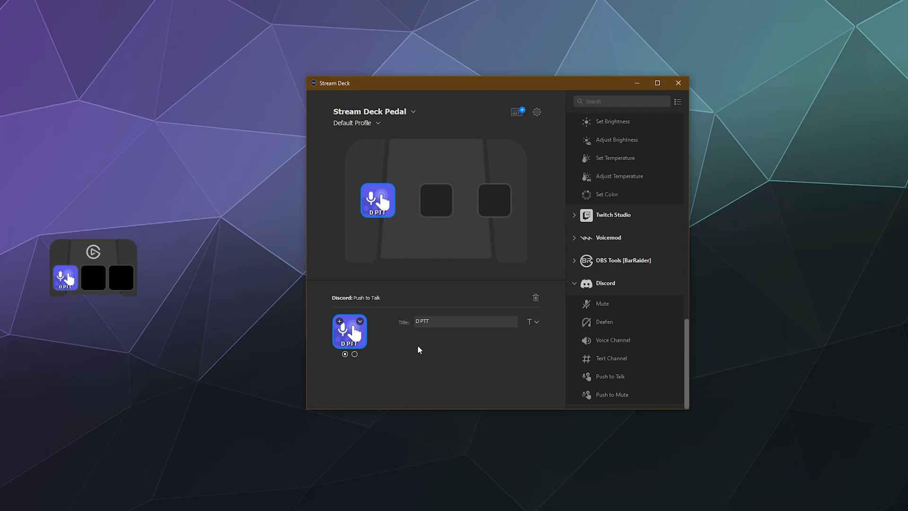
# - Start a new icon for the left pedal in the web Key Creator and add the white light bulb to the composition
pyautogui.click(360, 321)
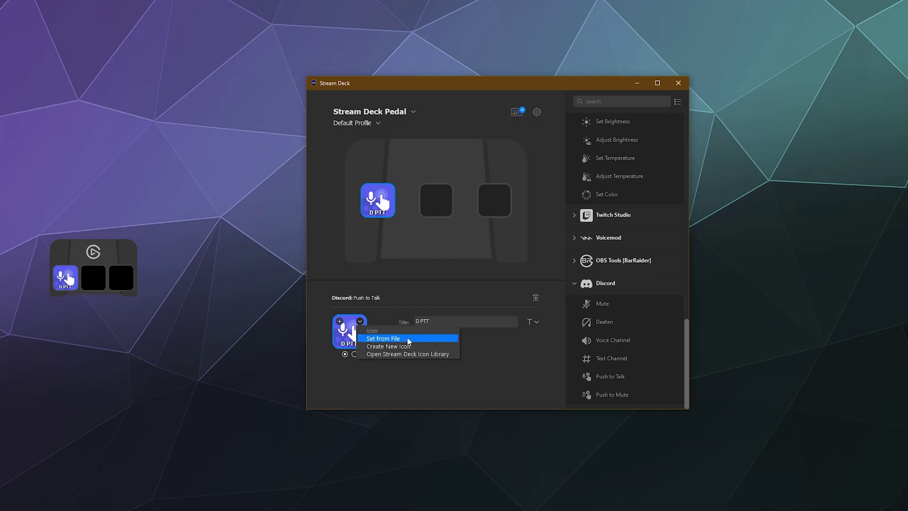
pyautogui.click(425, 347)
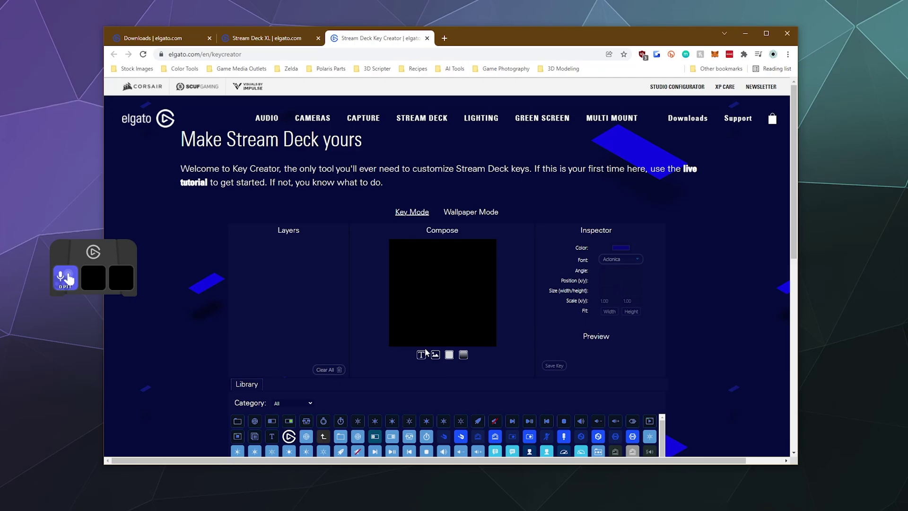
pyautogui.scroll(-4, 537, 369)
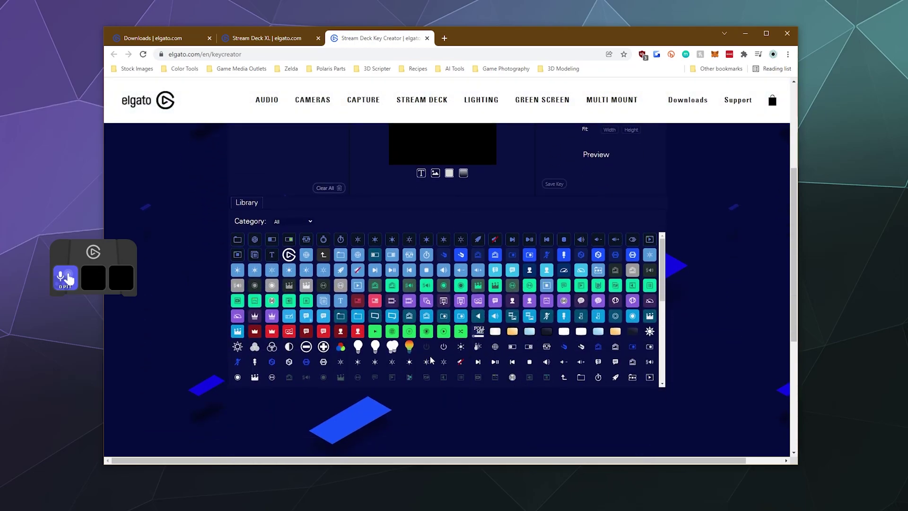
pyautogui.click(376, 348)
pyautogui.scroll(4, 736, 207)
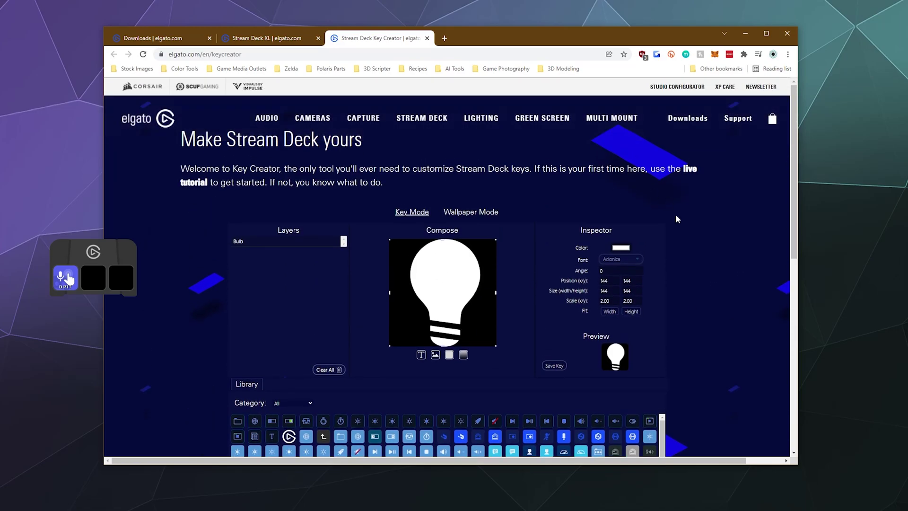
pyautogui.click(625, 251)
pyautogui.click(697, 257)
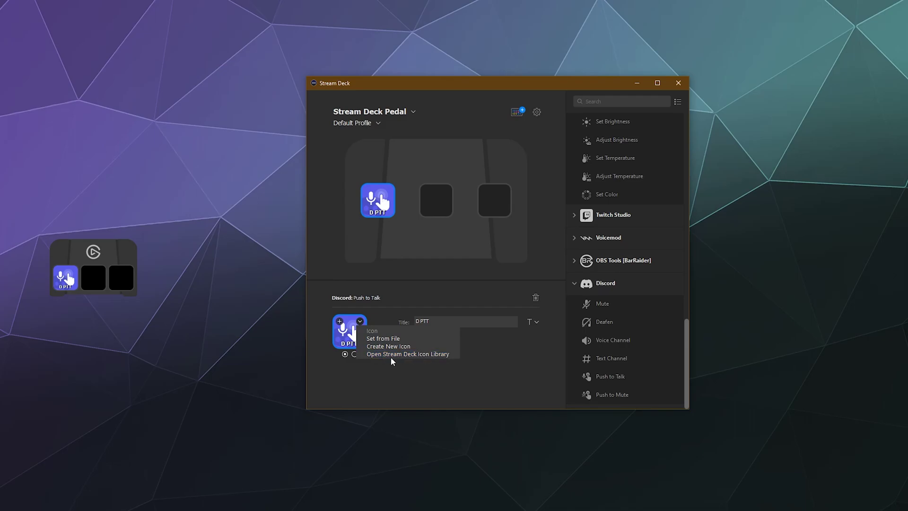
# - Replace the left pedal's icon with the white chat bubble from the Stream Deck Icon Library and move the floating pedal overlay closer to the main window
pyautogui.click(426, 354)
pyautogui.moveTo(475, 130); pyautogui.dragTo(564, 148)
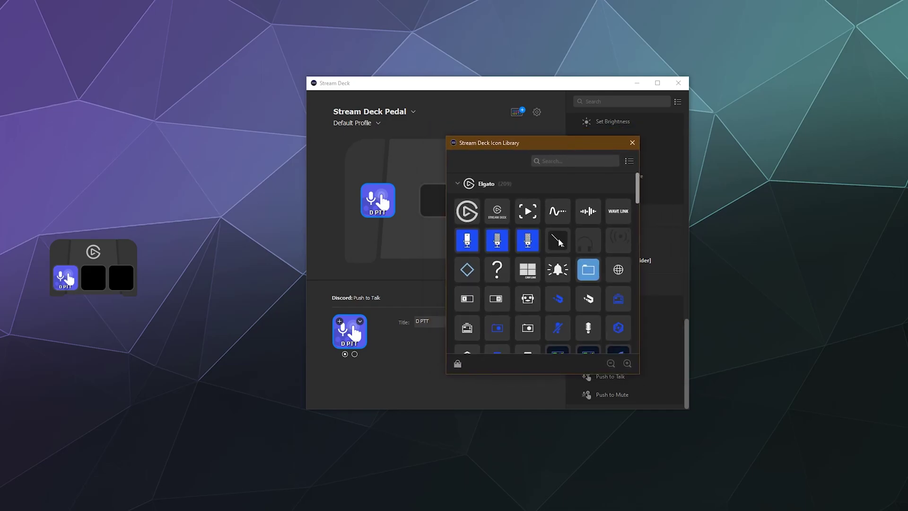
pyautogui.scroll(-6, 536, 303)
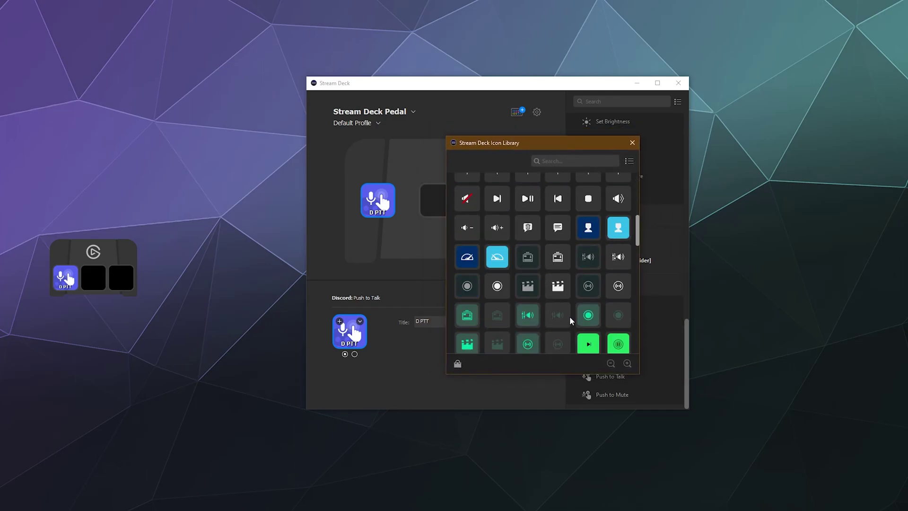
pyautogui.scroll(-3, 593, 306)
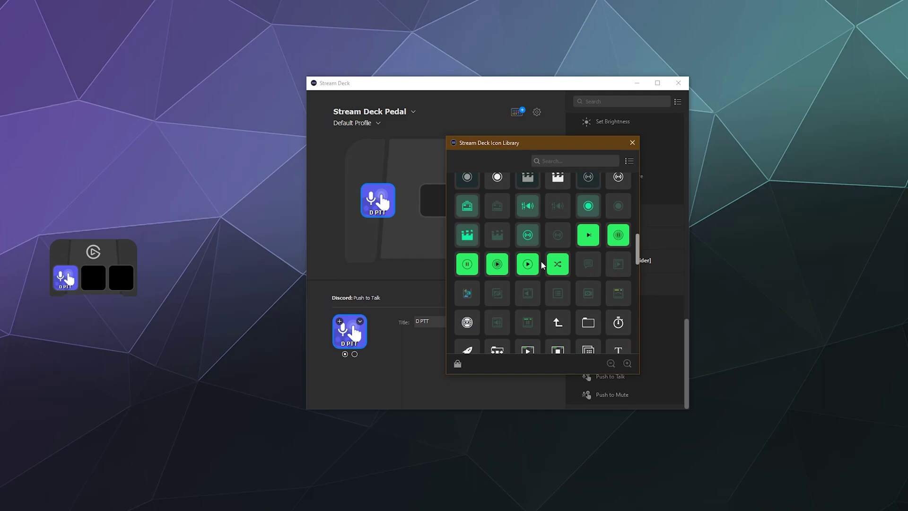
pyautogui.scroll(-4, 540, 260)
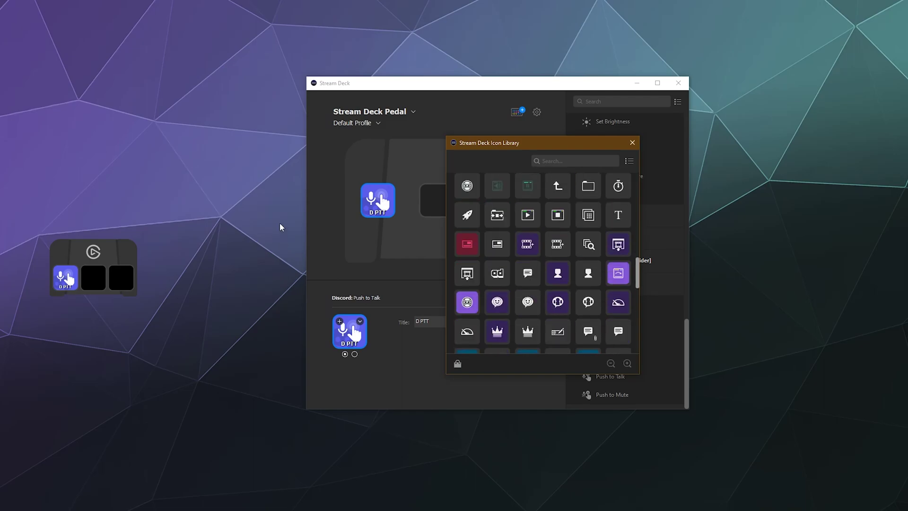
pyautogui.click(526, 274)
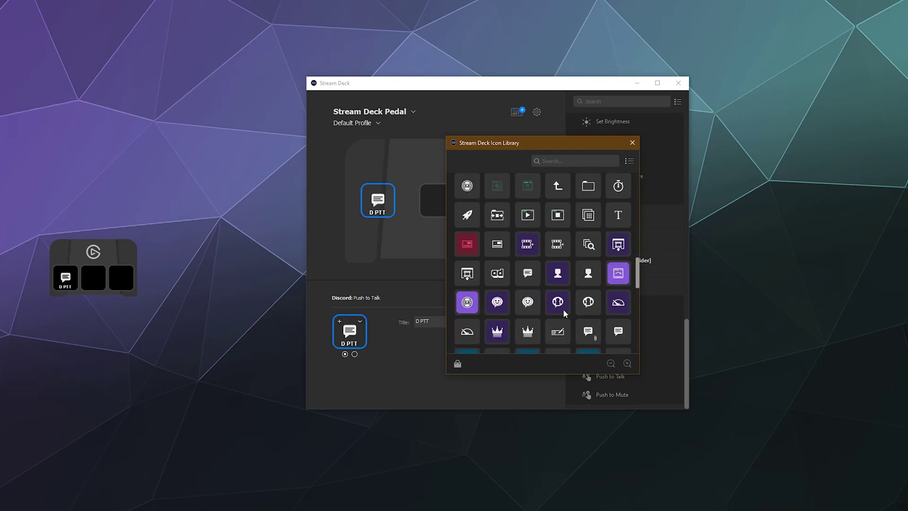
pyautogui.click(633, 142)
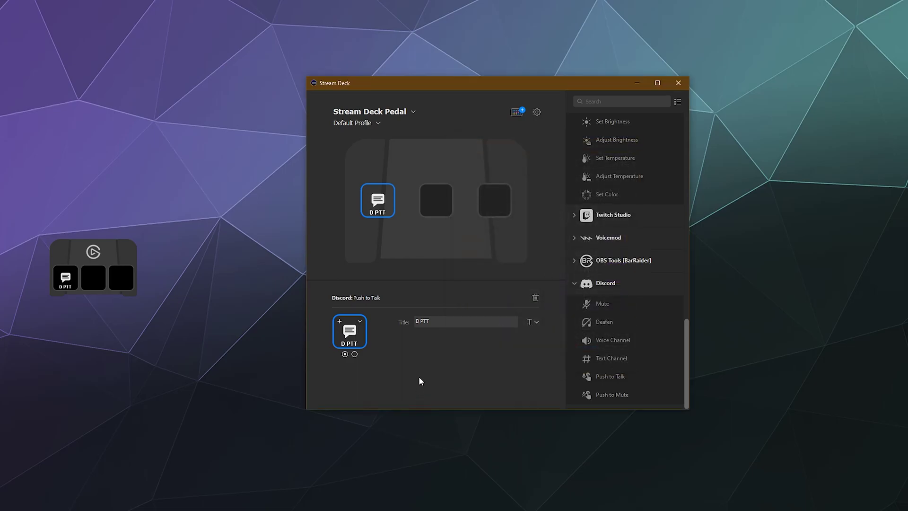
pyautogui.moveTo(109, 244); pyautogui.dragTo(252, 252)
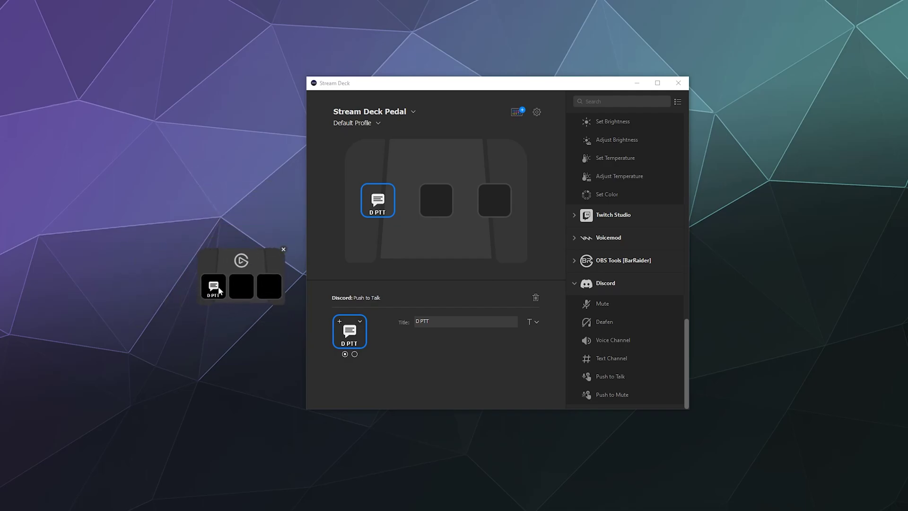
pyautogui.click(431, 390)
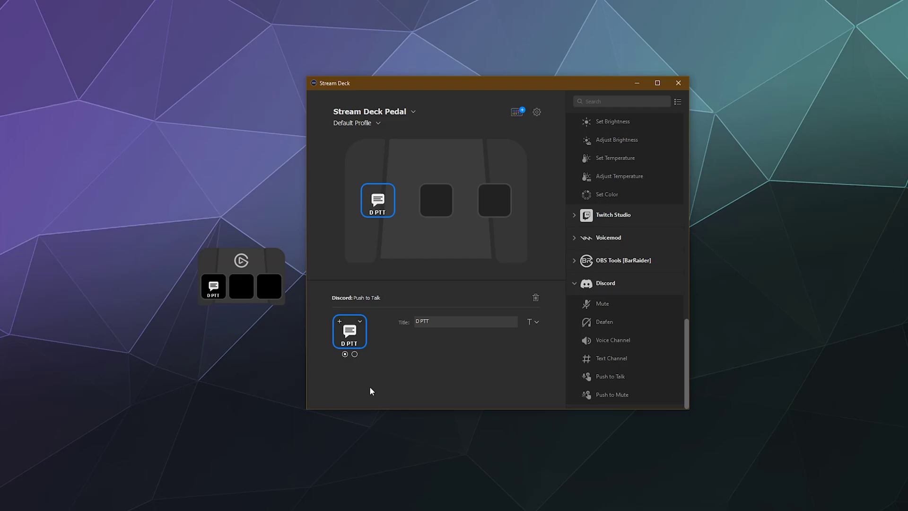
# - Assign OBS Studio's Record action to the right pedal and title it OBS REC
pyautogui.click(439, 199)
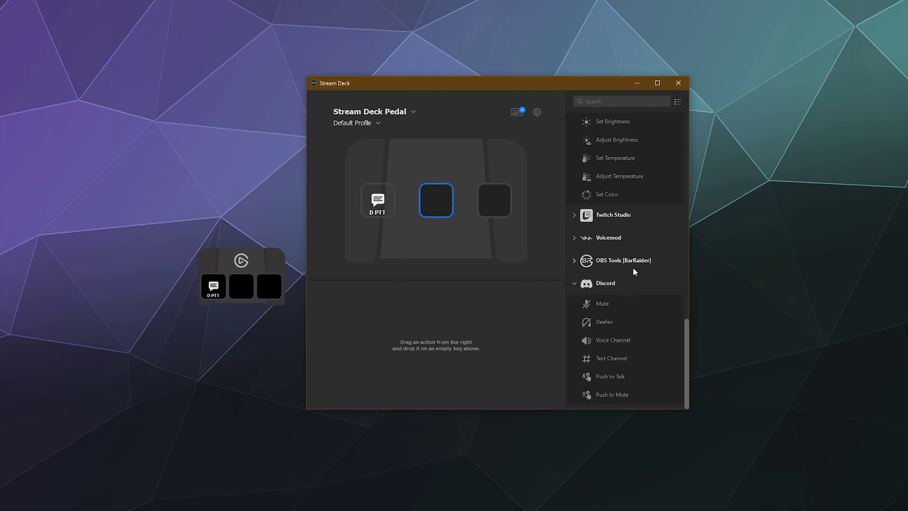
pyautogui.scroll(6, 639, 282)
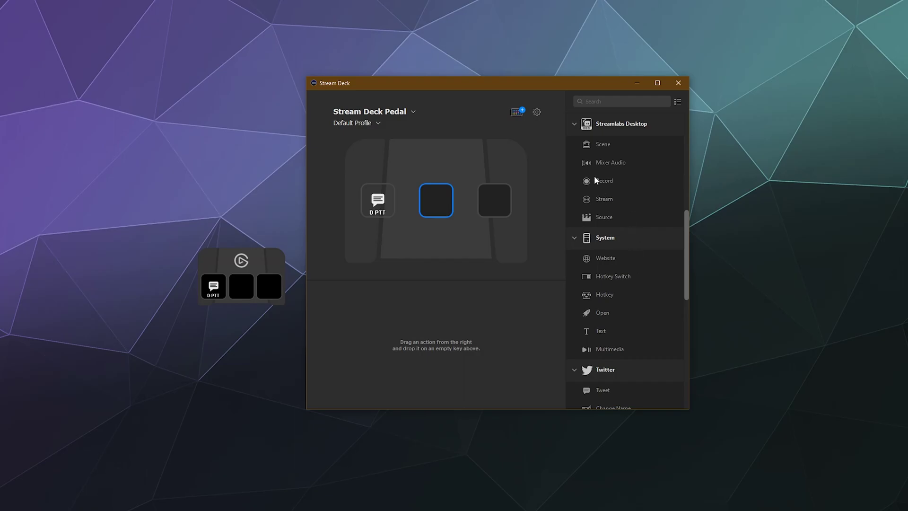
pyautogui.click(578, 125)
pyautogui.scroll(5, 610, 237)
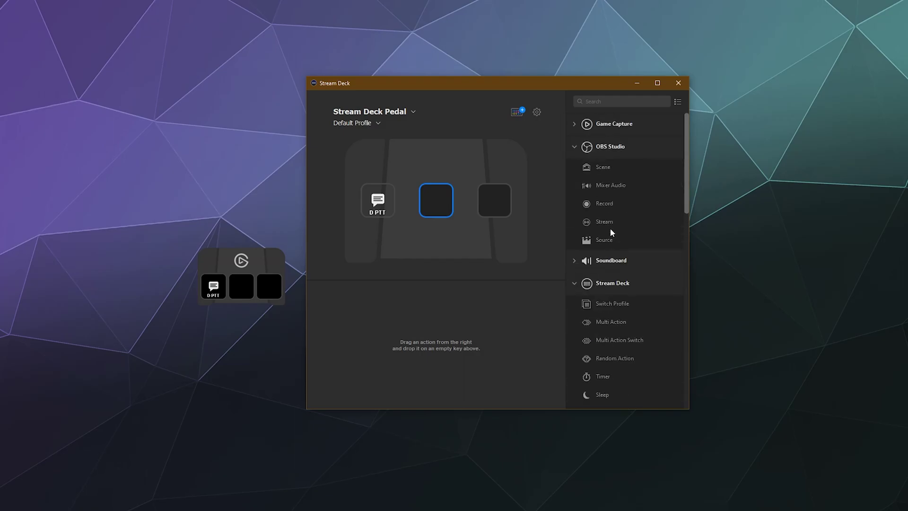
pyautogui.moveTo(602, 204); pyautogui.dragTo(494, 200)
pyautogui.click(450, 324)
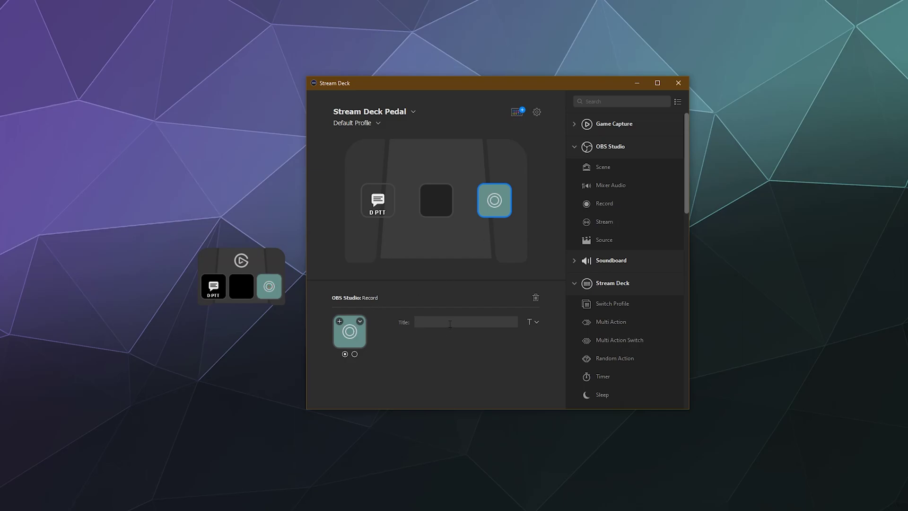
pyautogui.write('OBS REC')
# - Replace the right pedal's icon with the blue play-in-window icon from the Stream Deck Icon Library
pyautogui.click(361, 322)
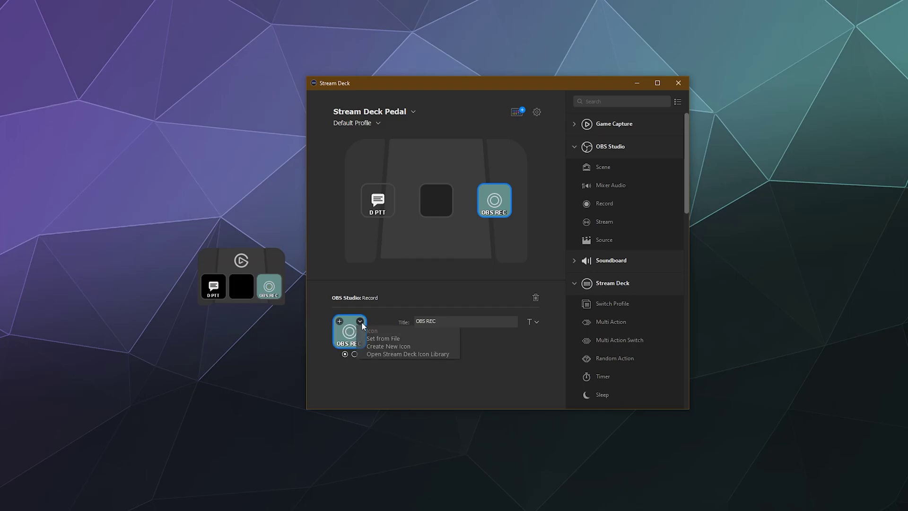
pyautogui.click(404, 354)
pyautogui.scroll(-3, 580, 224)
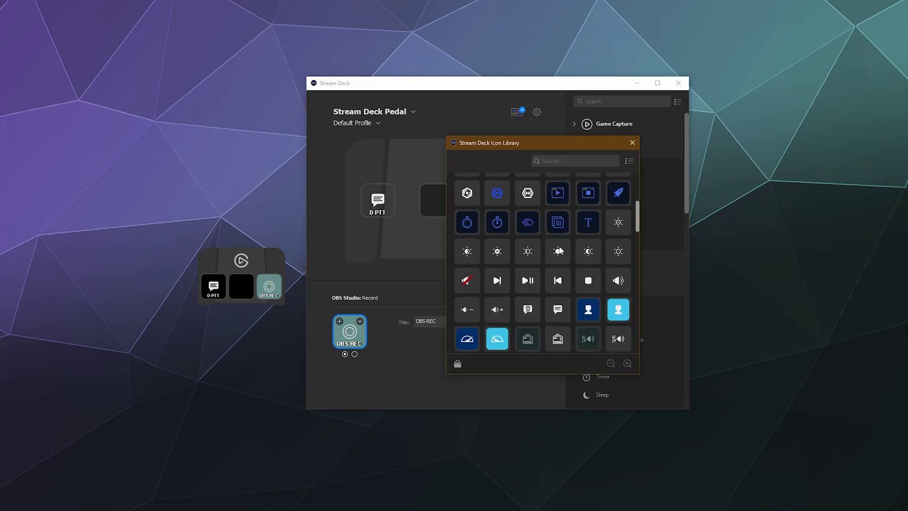
pyautogui.click(559, 194)
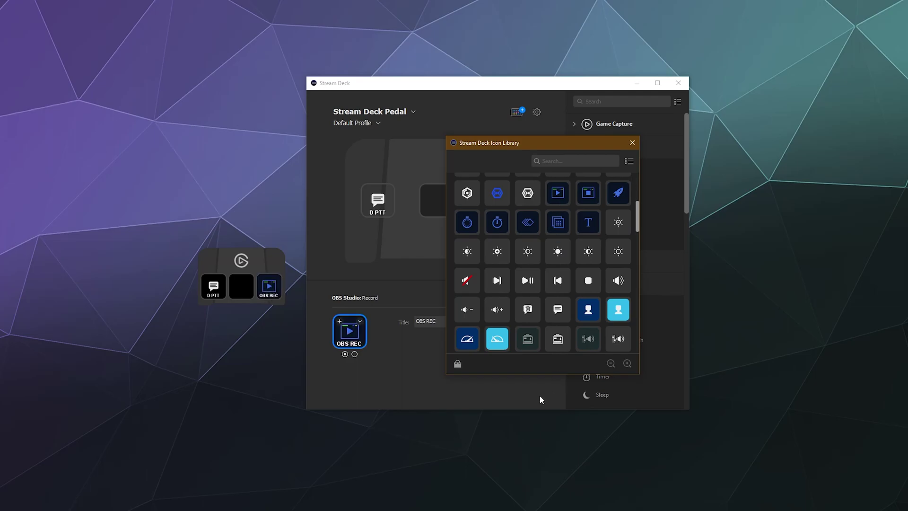
# - Close the icon library and examine the available action categories for something suited to the middle pedal
pyautogui.click(633, 142)
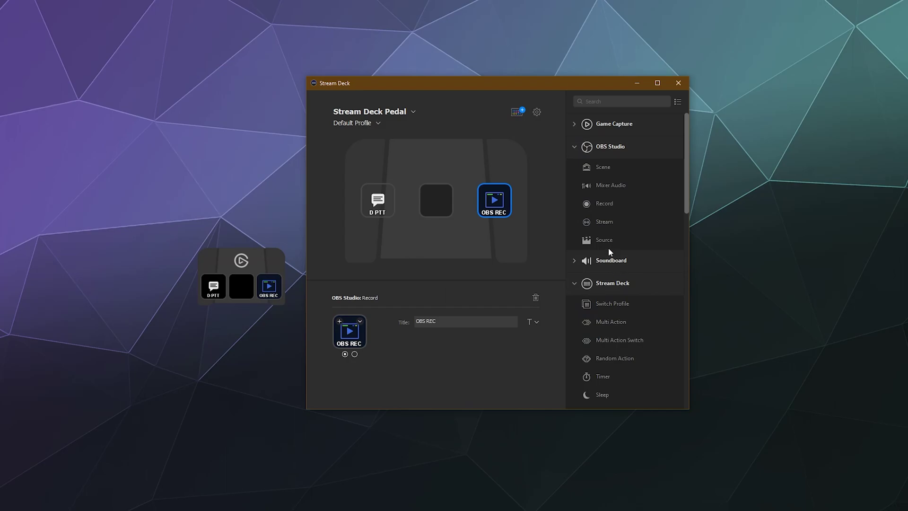
pyautogui.scroll(-6, 609, 249)
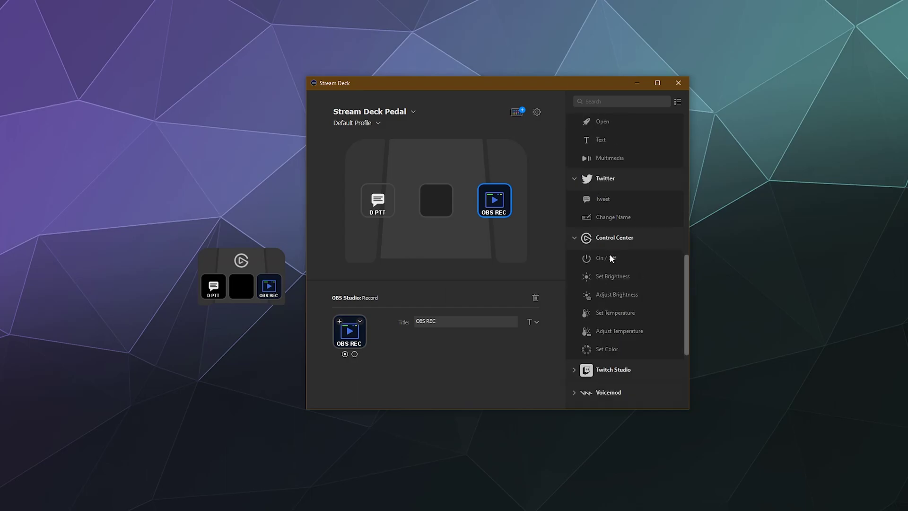
pyautogui.scroll(-3, 609, 284)
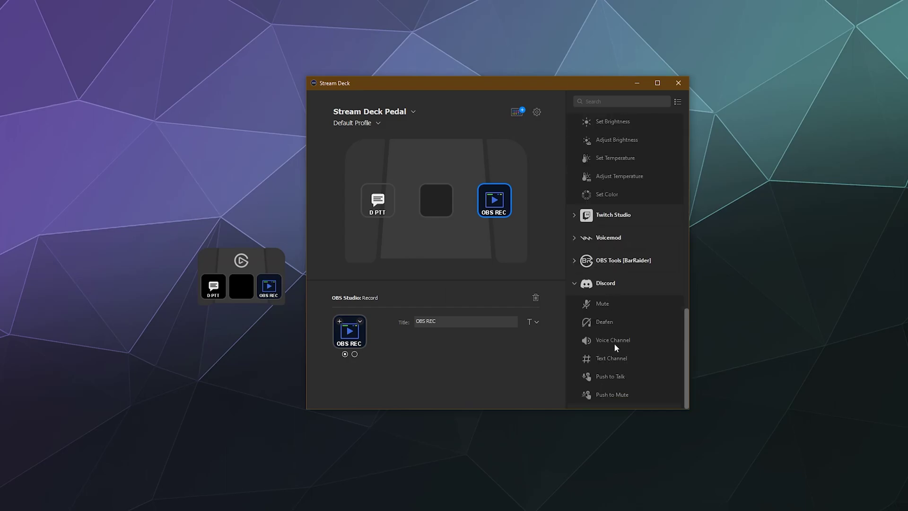
pyautogui.scroll(4, 614, 336)
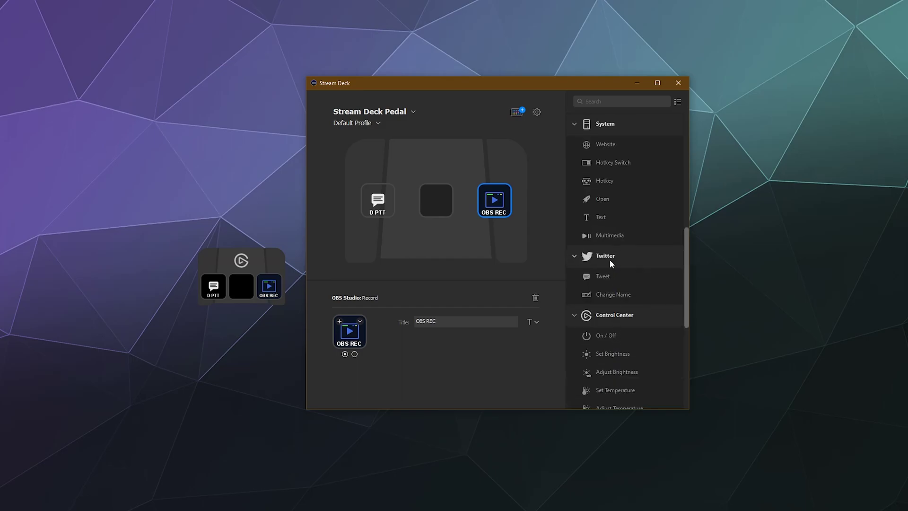
pyautogui.scroll(-3, 609, 284)
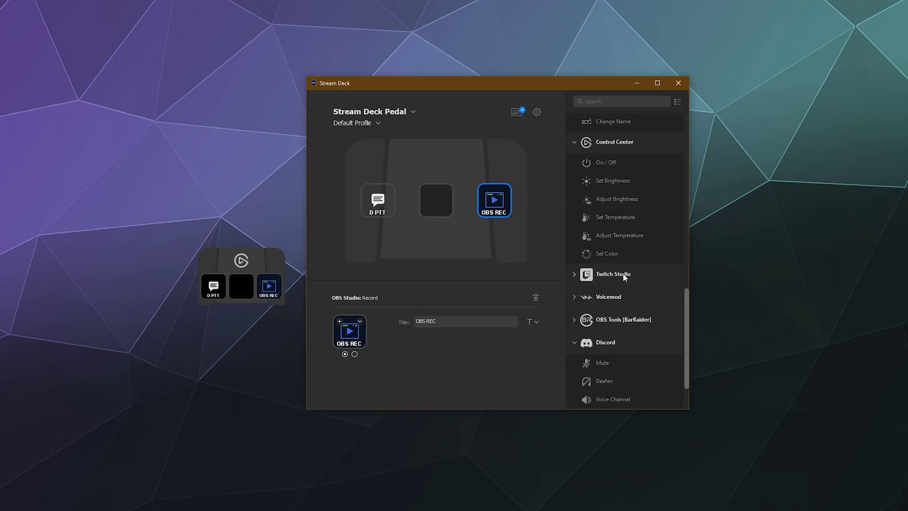
pyautogui.scroll(4, 623, 279)
pyautogui.scroll(5, 616, 335)
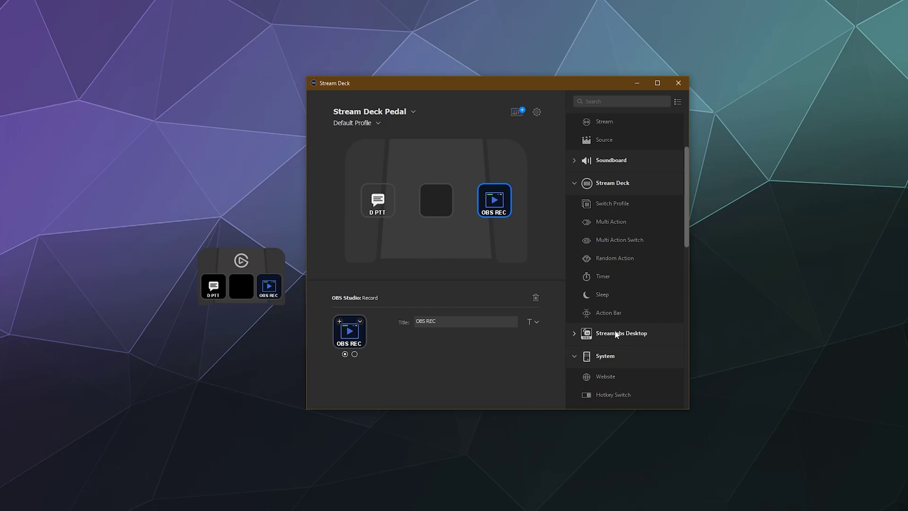
# - Collapse the OBS Studio, Stream Deck and System categories in the action list
pyautogui.click(575, 146)
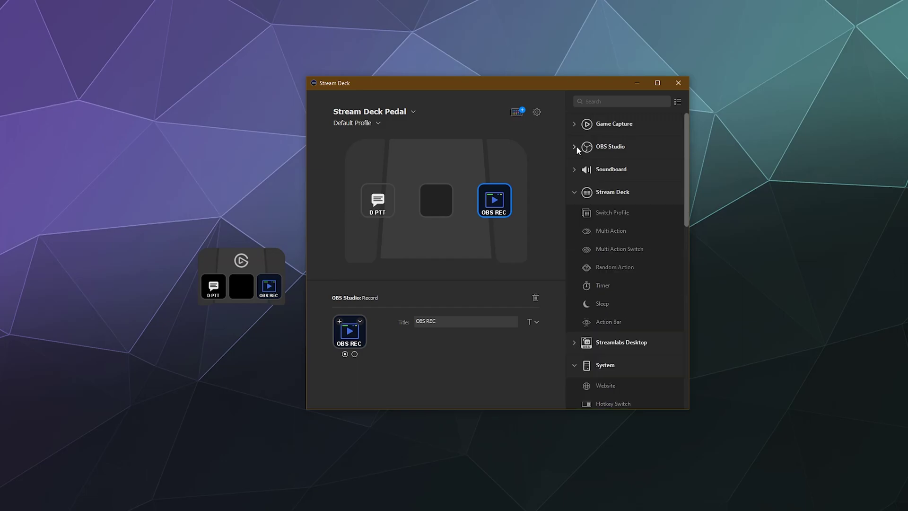
pyautogui.click(574, 191)
pyautogui.click(573, 236)
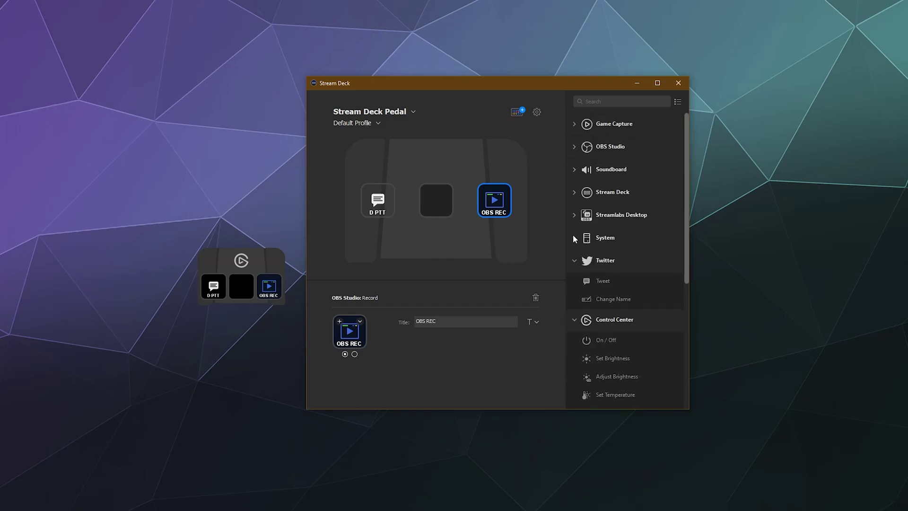
pyautogui.scroll(-5, 595, 277)
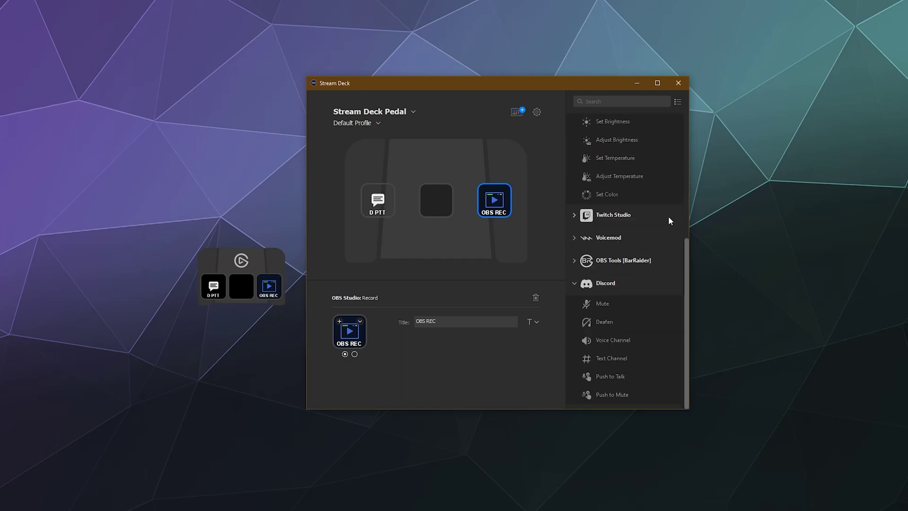
pyautogui.moveTo(686, 276); pyautogui.dragTo(686, 174)
# - Assign the System Website action to the middle pedal, title it Search and set its URL to google.com
pyautogui.click(575, 193)
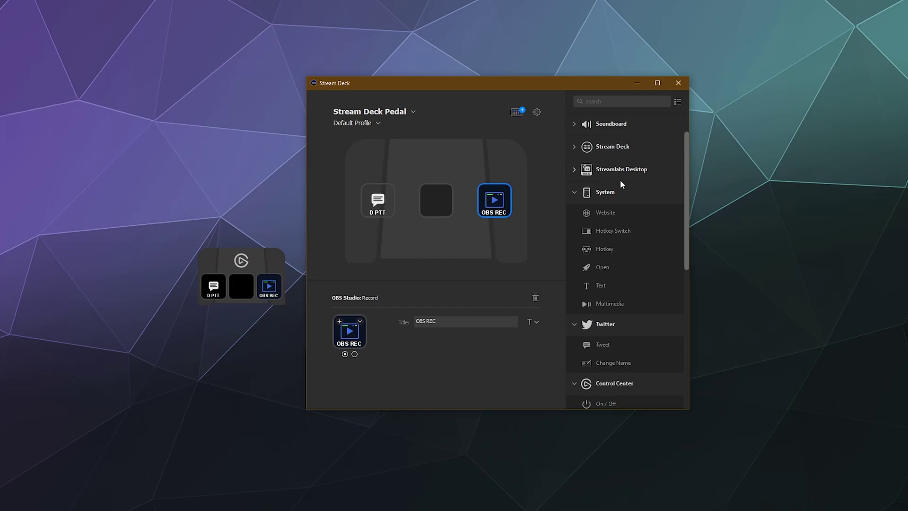
pyautogui.moveTo(610, 211); pyautogui.dragTo(439, 204)
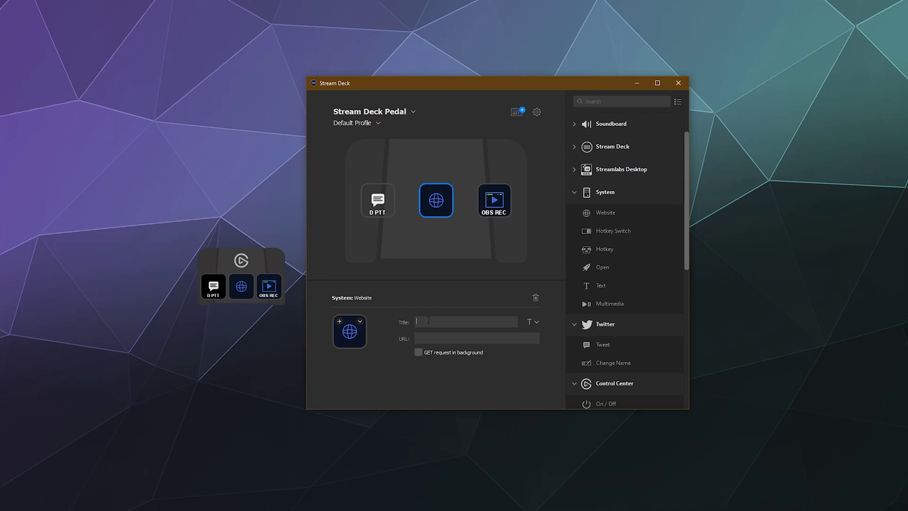
pyautogui.write('Sea')
pyautogui.press('BackSpace')
pyautogui.press('BackSpace')
pyautogui.press('BackSpace')
pyautogui.write('Search')
pyautogui.click(437, 338)
pyautogui.write('google.co')
pyautogui.click(513, 93)
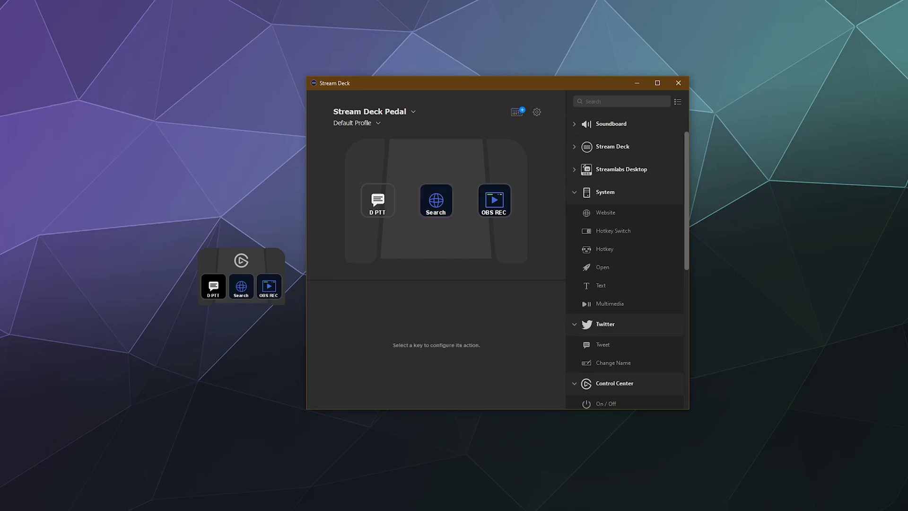
# - Open Google in the browser with the middle pedal and search for "Moonlighter Wiki Recipes"
pyautogui.click(542, 504)
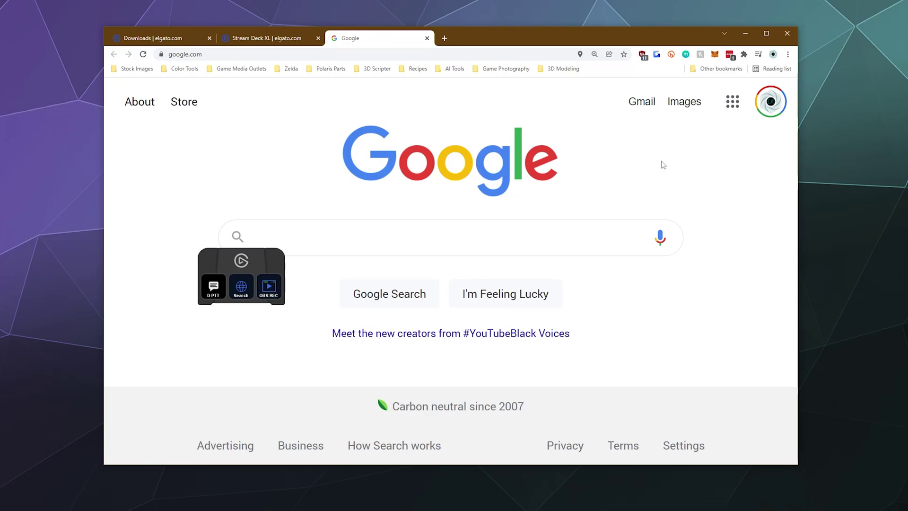
pyautogui.write('moo')
pyautogui.hotkey('ctrl', 'a')
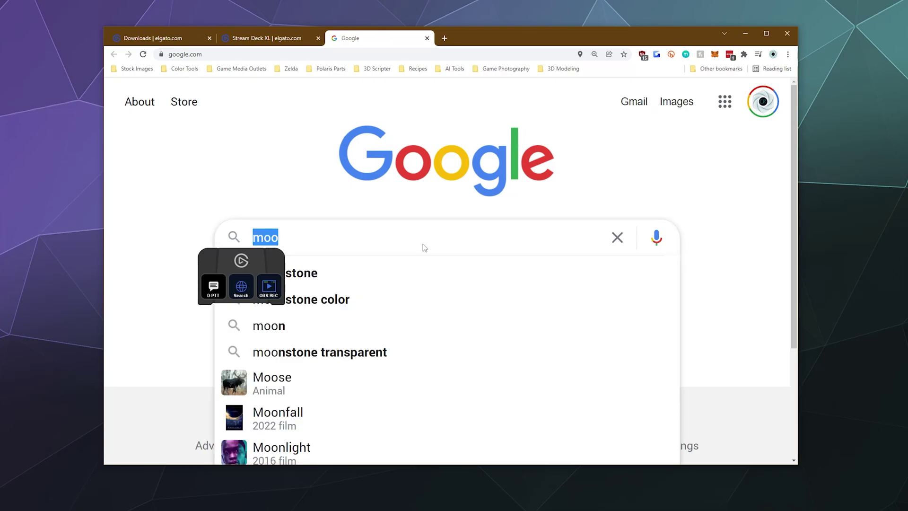
pyautogui.write('Moonlight')
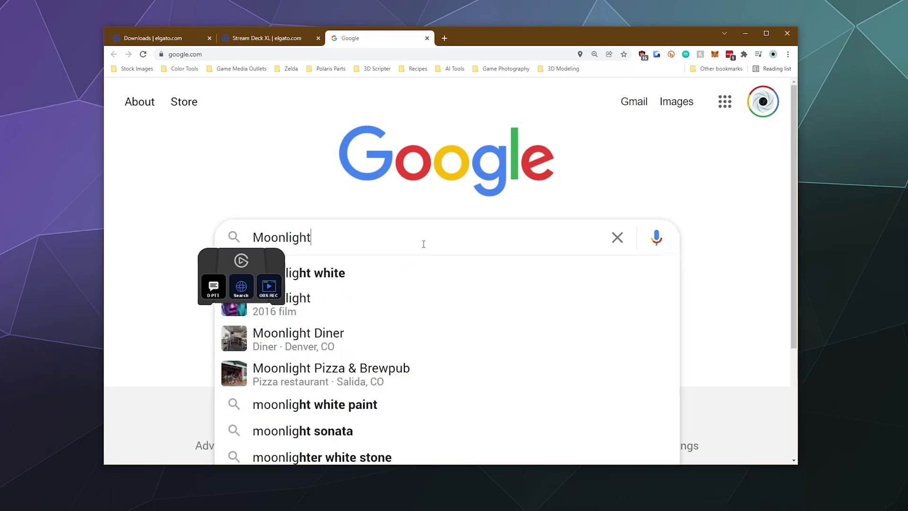
pyautogui.write('er Wiki Recipes')
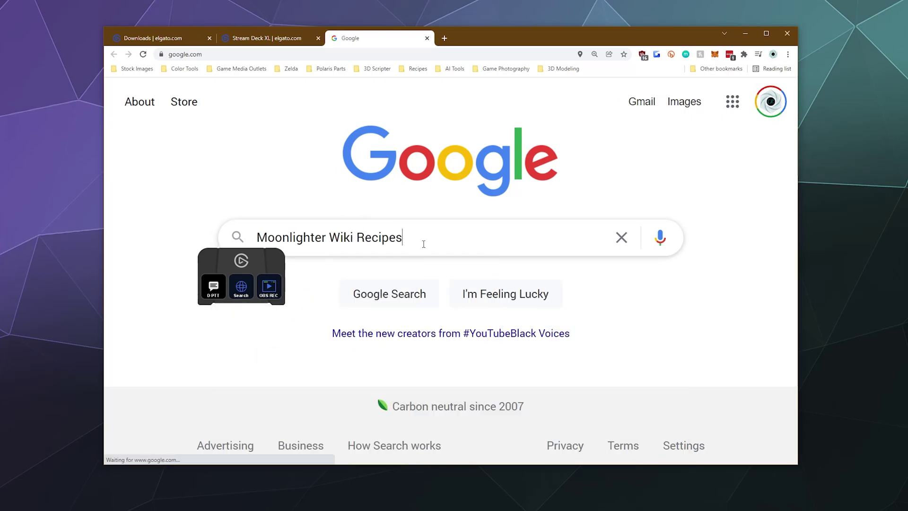
pyautogui.press('Return')
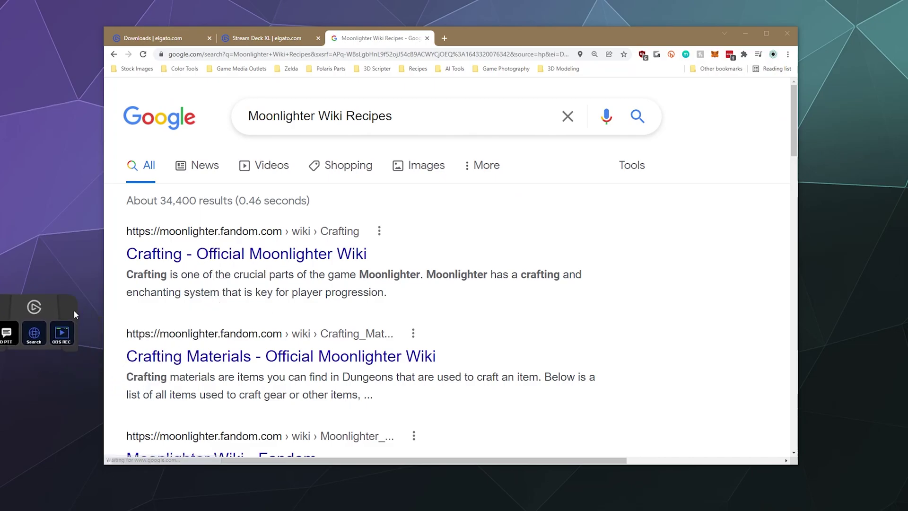
# - Open another Google tab with the middle pedal and search for "where are all the hidden things in RALLY"
pyautogui.click(532, 257)
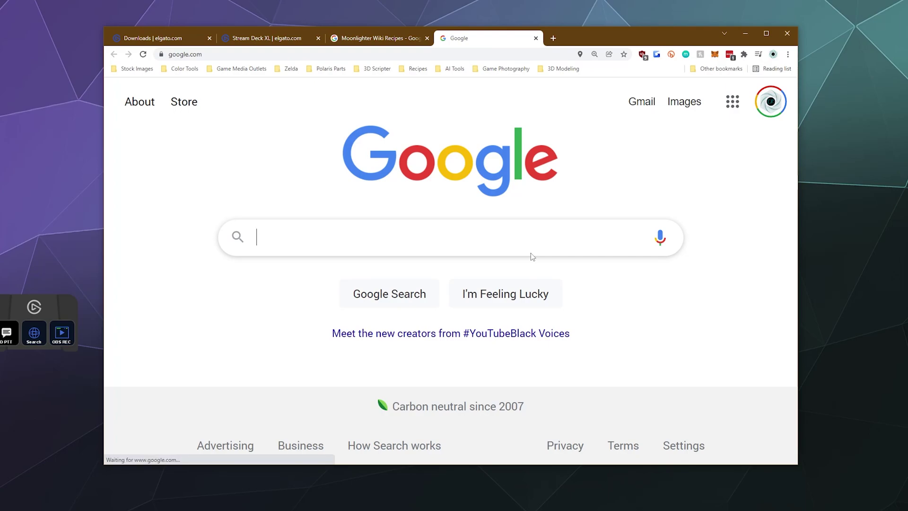
pyautogui.write('w')
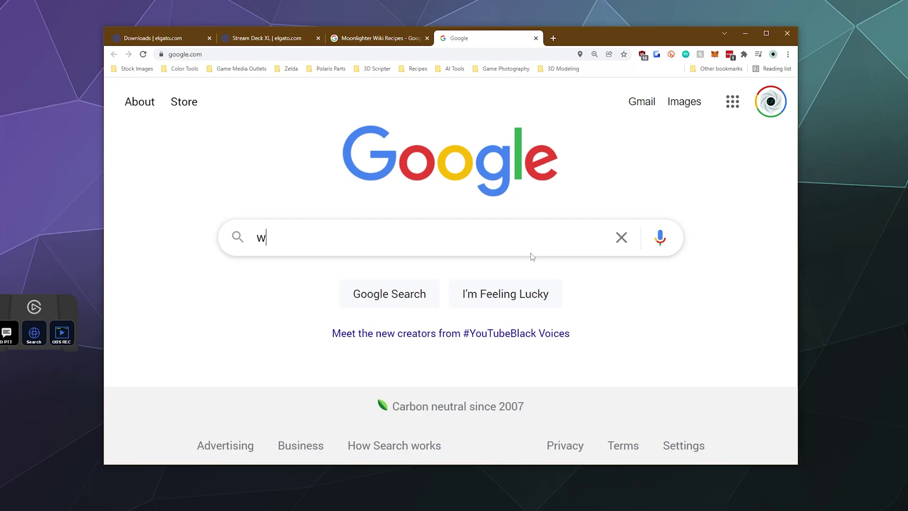
pyautogui.write('here are all the hidden things in RALLY')
pyautogui.press('Return')
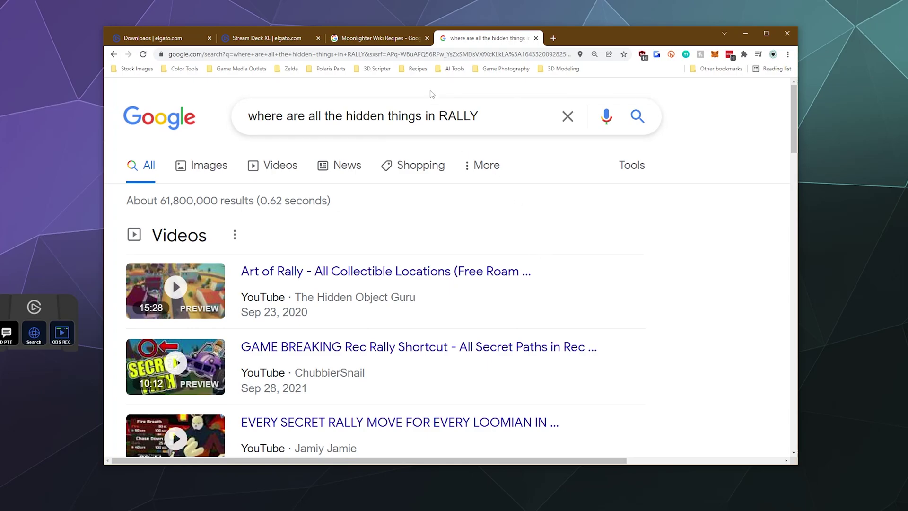
# - Close both Google search tabs and minimize the browser window
pyautogui.click(427, 38)
pyautogui.click(427, 38)
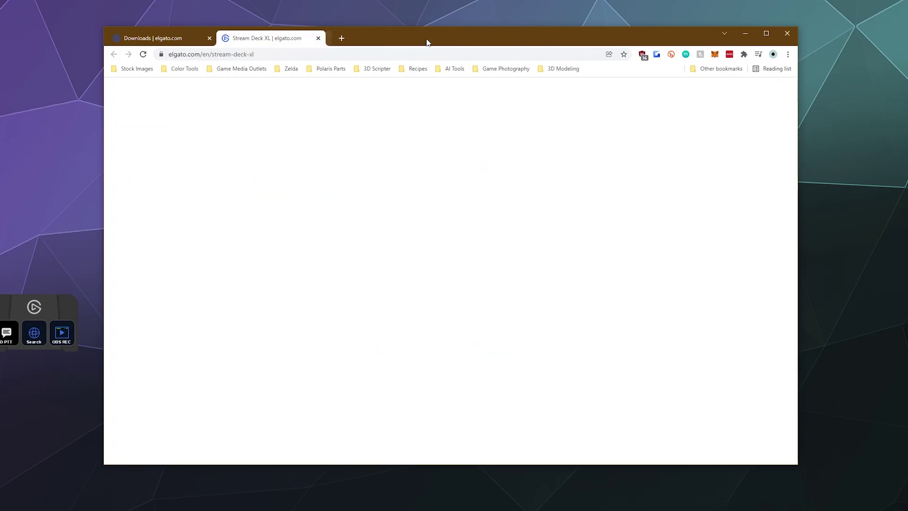
pyautogui.click(746, 33)
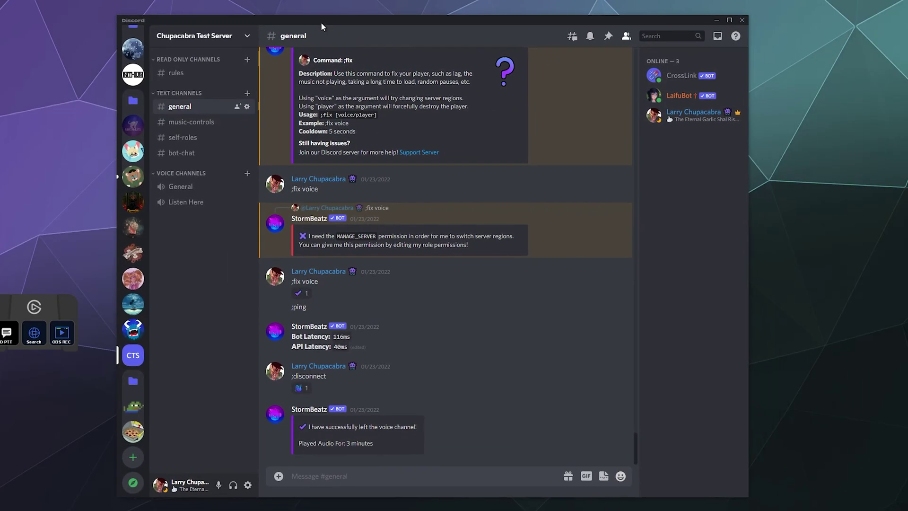
# - Join the Listen Here voice channel in Discord and mute the microphone
pyautogui.click(187, 203)
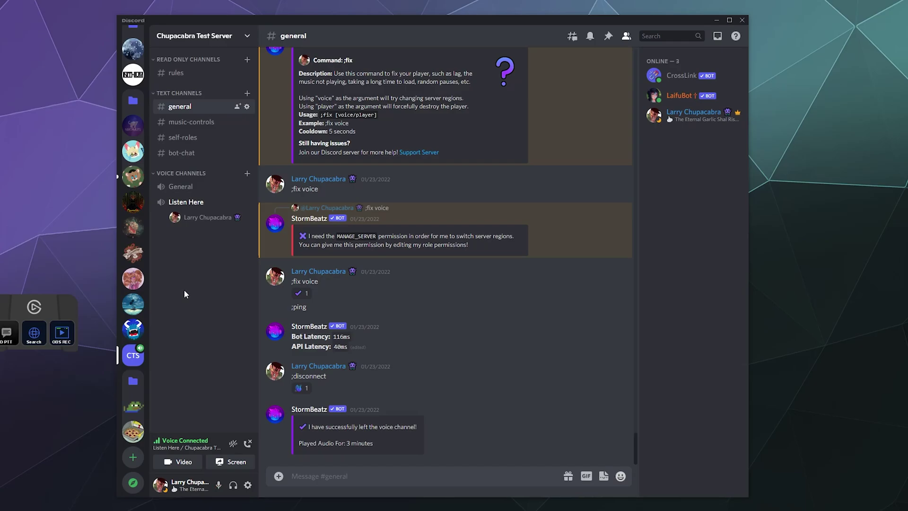
pyautogui.hotkey('ctrl', 'shift', 'm')
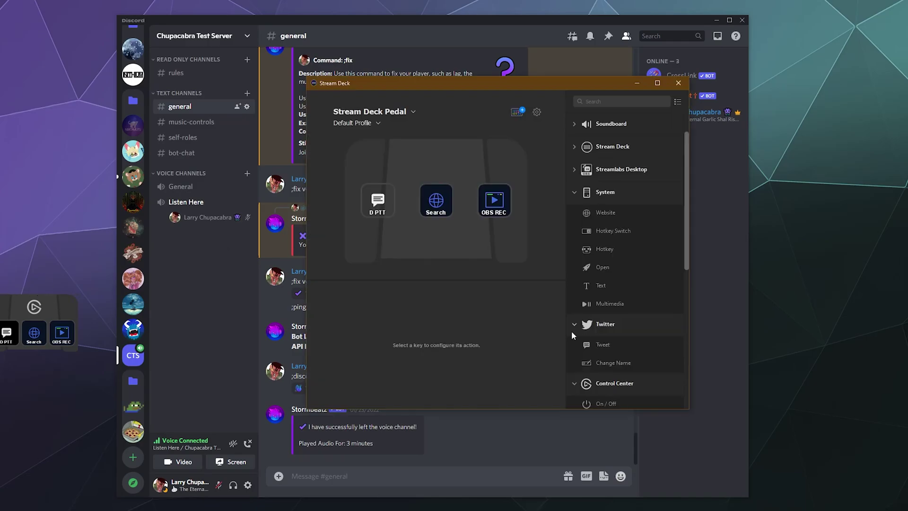
# - Switch to Stream Deck and delete the Discord Push to Talk action titled D PTT from the left pedal
pyautogui.click(385, 218)
pyautogui.click(536, 298)
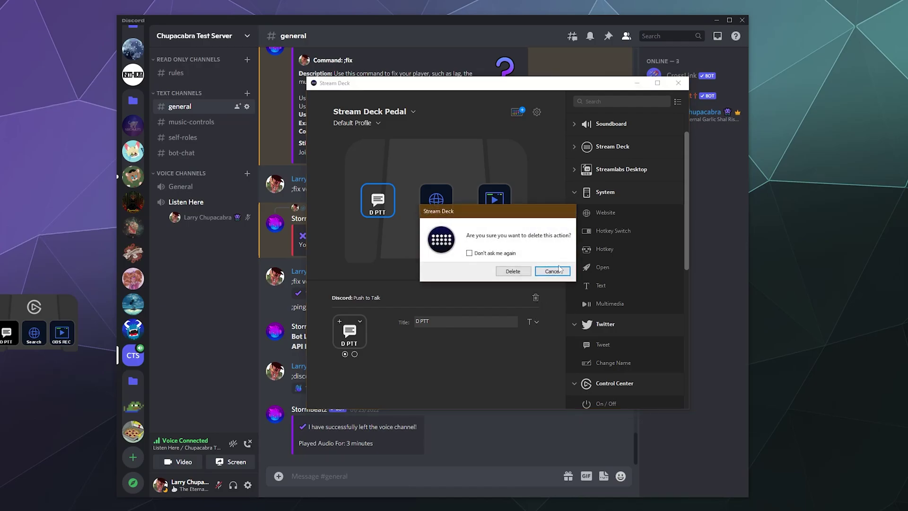
pyautogui.click(513, 272)
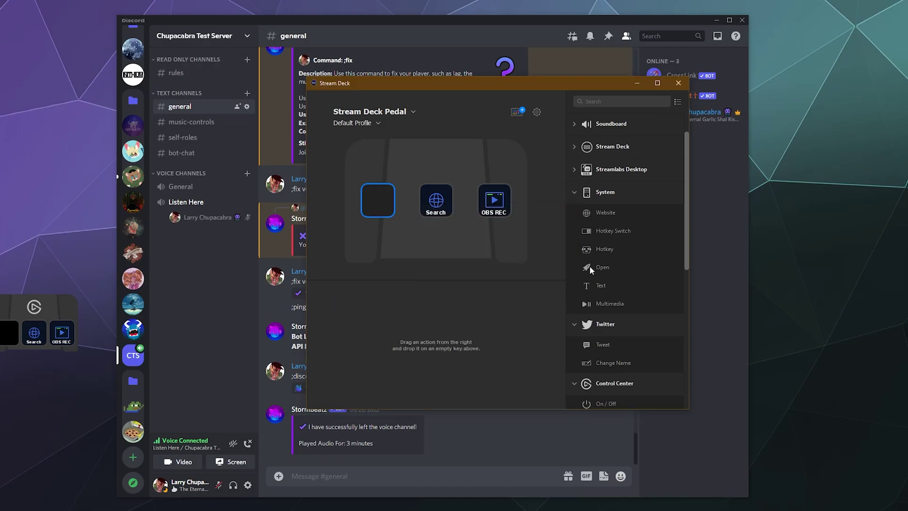
# - Try Discord's Push to Talk action titled PTT on the left pedal, and delete it from the pedal
pyautogui.scroll(-10, 628, 261)
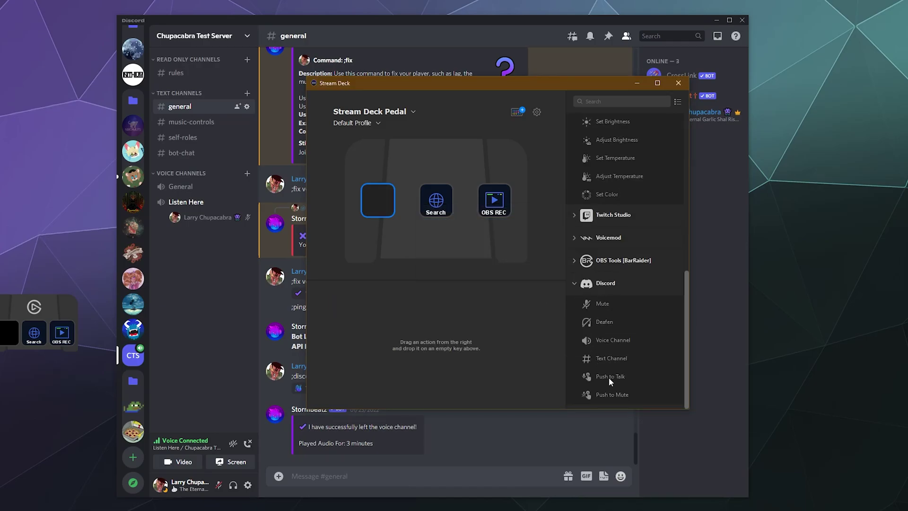
pyautogui.moveTo(609, 378); pyautogui.dragTo(378, 200)
pyautogui.click(433, 322)
pyautogui.write('PTT')
pyautogui.click(216, 311)
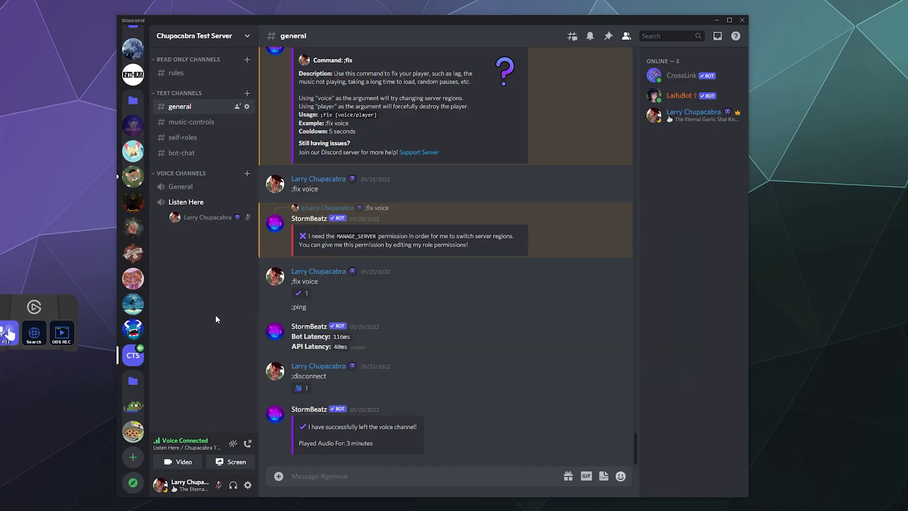
pyautogui.hotkey('alt', 'Tab')
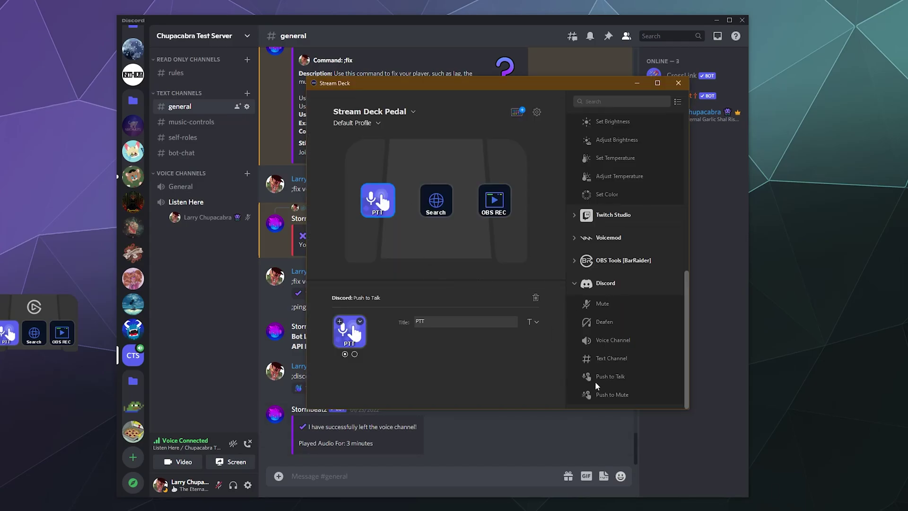
pyautogui.click(535, 297)
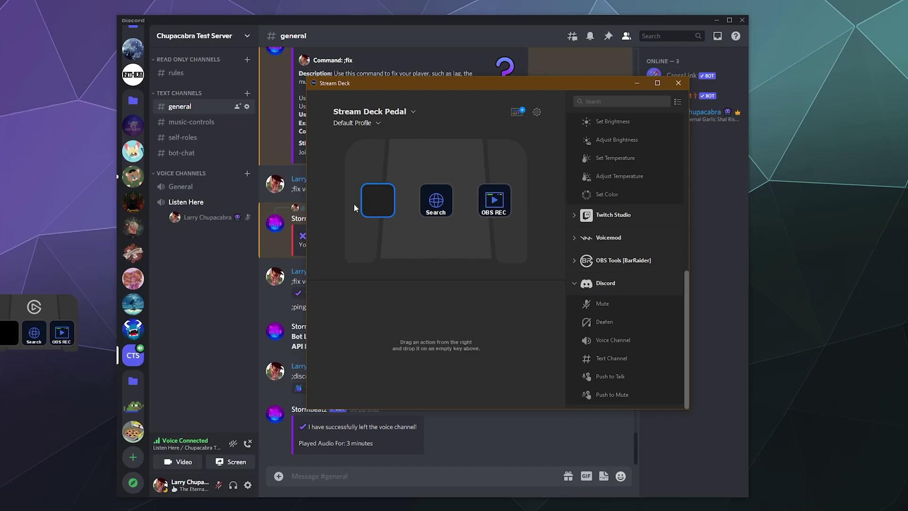
# - Assign the System Hotkey action to the left pedal, title it D PTT and set its hotkey to the grave (`) key
pyautogui.scroll(10, 593, 246)
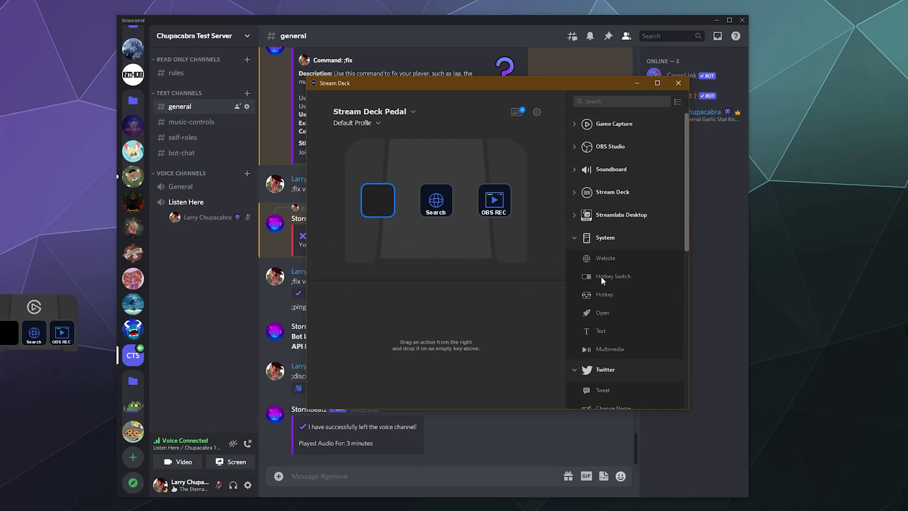
pyautogui.moveTo(606, 296); pyautogui.dragTo(376, 202)
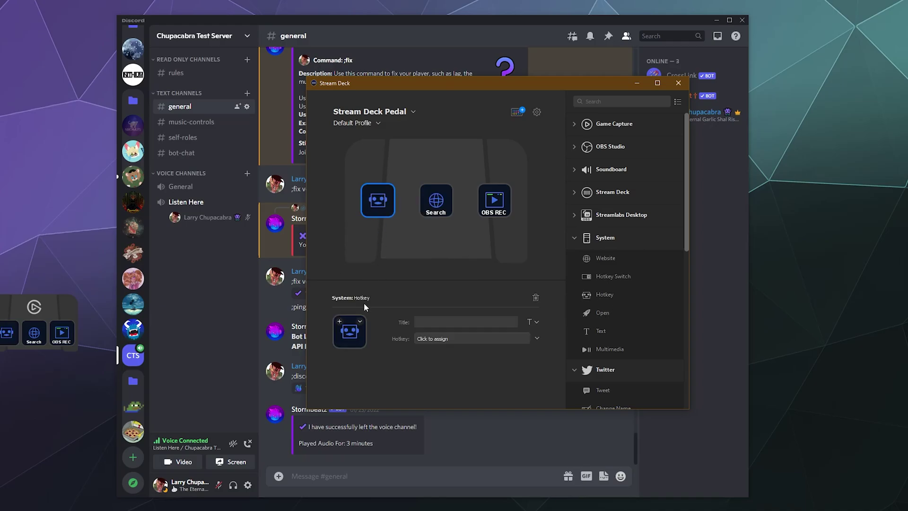
pyautogui.write('D PTT')
pyautogui.click(456, 339)
pyautogui.press('`')
pyautogui.click(686, 457)
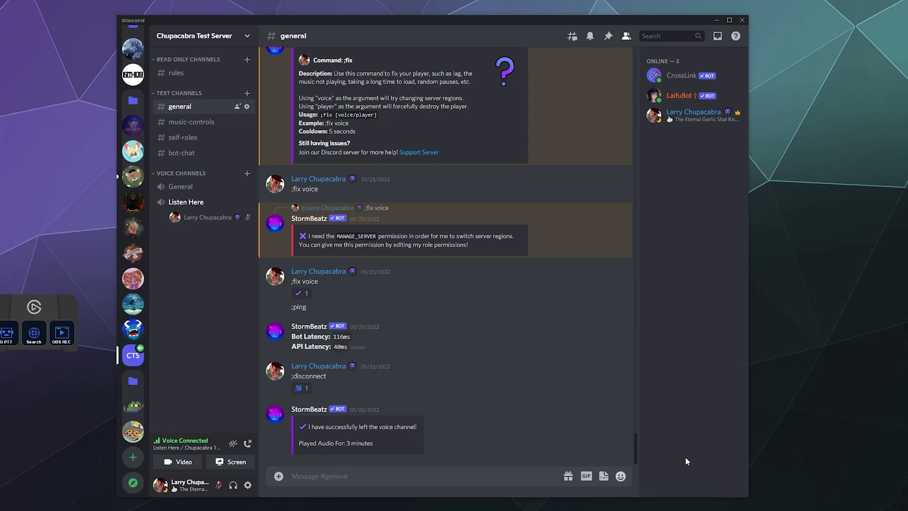
# - Test the left pedal's hotkey in Discord and unmute the microphone for the Listen Here voice channel
pyautogui.write(';')
pyautogui.hotkey('ctrl', 'v')
pyautogui.click(219, 485)
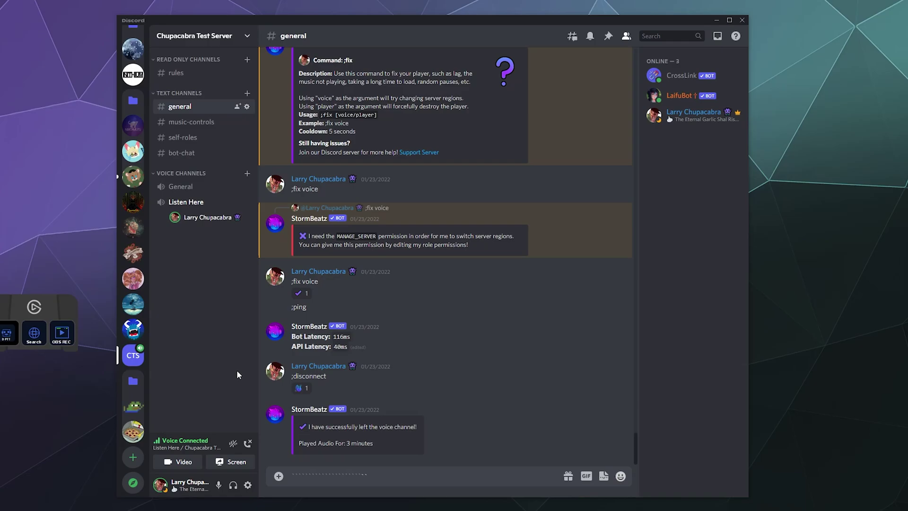
# - Clear the general channel's message box, test the left pedal's hotkey again and delete the backticks it enters
pyautogui.moveTo(381, 478); pyautogui.dragTo(285, 487)
pyautogui.press('BackSpace')
pyautogui.write('````````````````````````````````````````````````````````````````````````````')
pyautogui.hotkey('ctrl', 'a')
pyautogui.press('BackSpace')
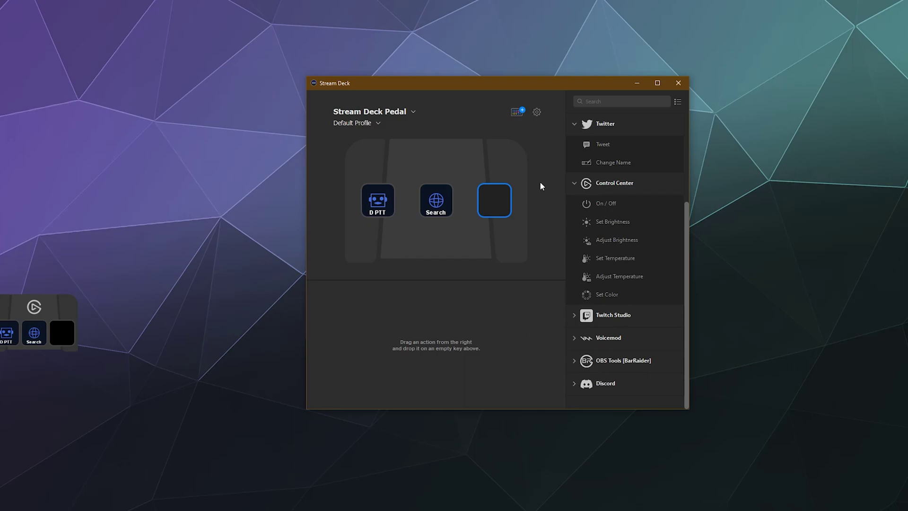
# - Review the available actions in the Voicemod, Control Center and Streamlabs Desktop categories of the action list
pyautogui.click(591, 338)
pyautogui.scroll(-3, 661, 301)
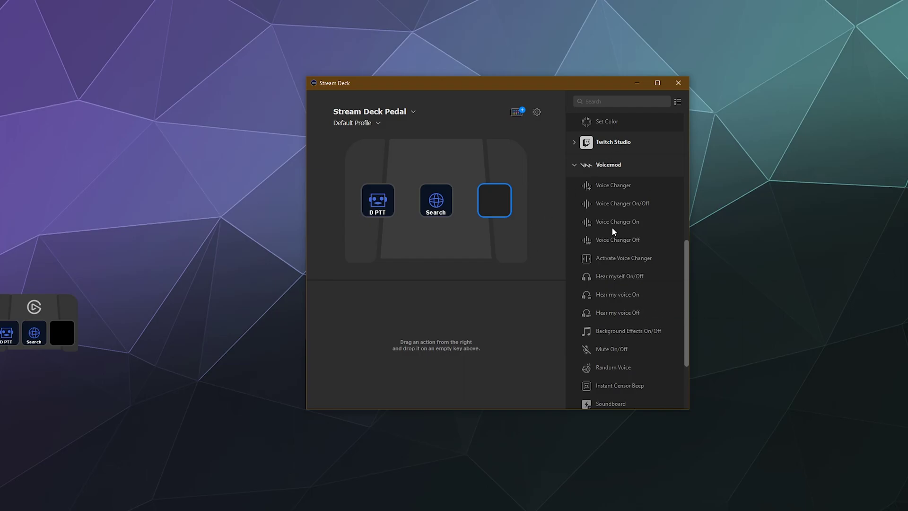
pyautogui.scroll(-2, 603, 311)
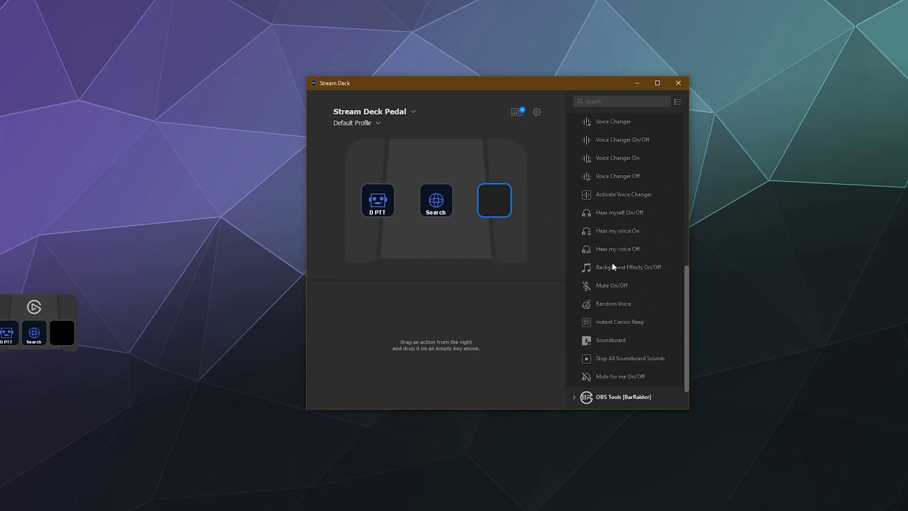
pyautogui.scroll(8, 612, 261)
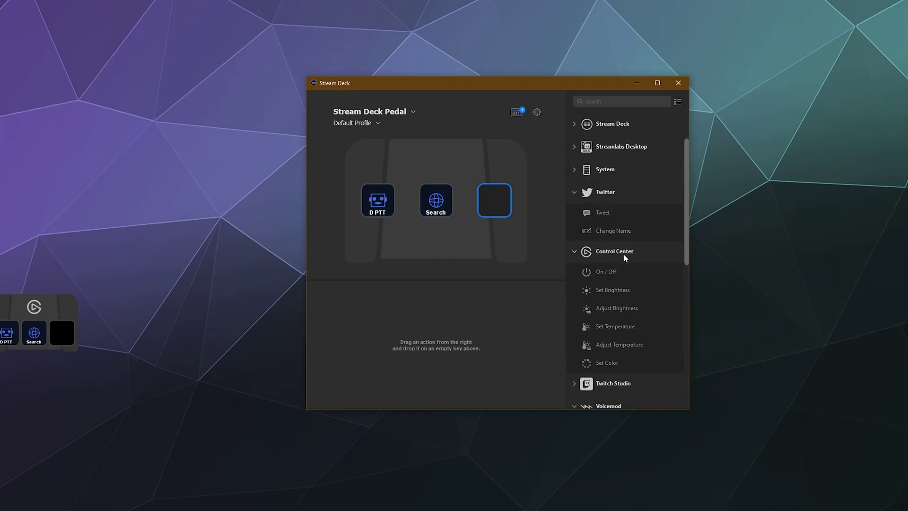
pyautogui.scroll(-2, 622, 253)
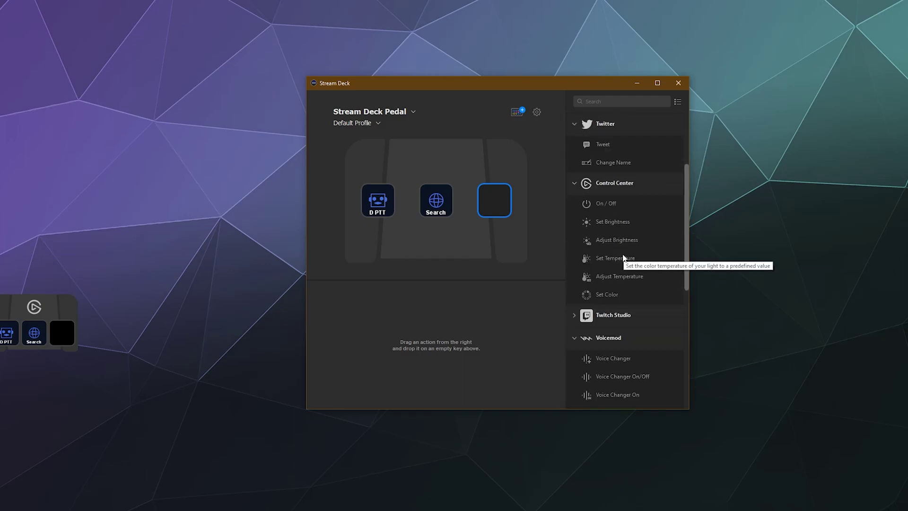
pyautogui.scroll(3, 612, 132)
pyautogui.click(613, 128)
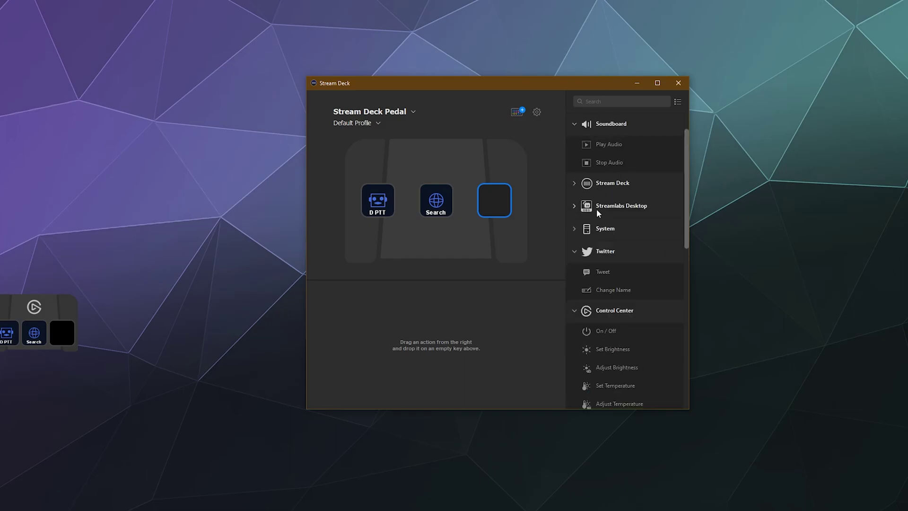
pyautogui.click(635, 209)
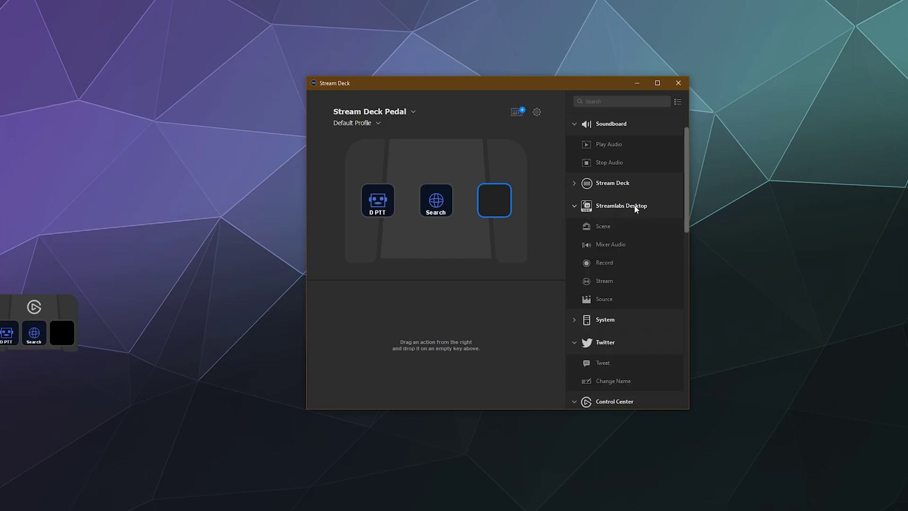
pyautogui.click(615, 207)
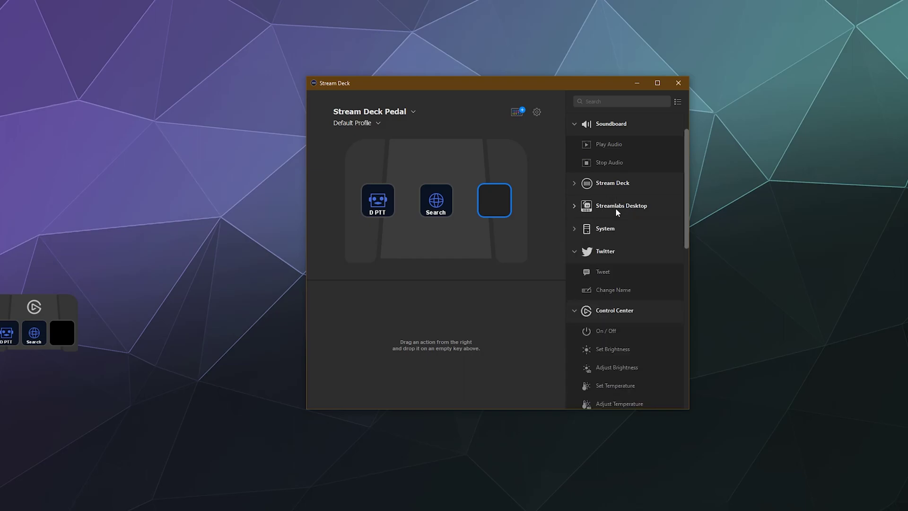
# - Search the store's plugins for Discord, review the matching plugins and clear the search
pyautogui.click(517, 115)
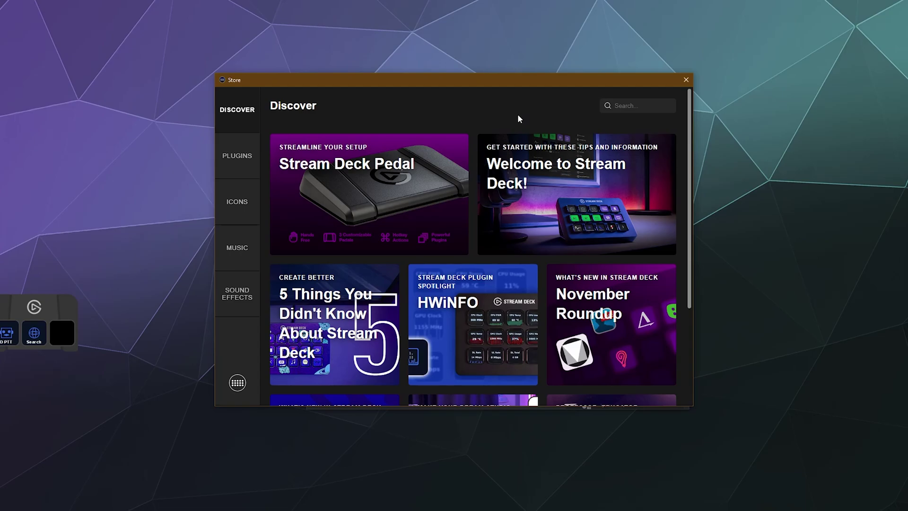
pyautogui.click(255, 166)
pyautogui.click(636, 104)
pyautogui.write('Discord')
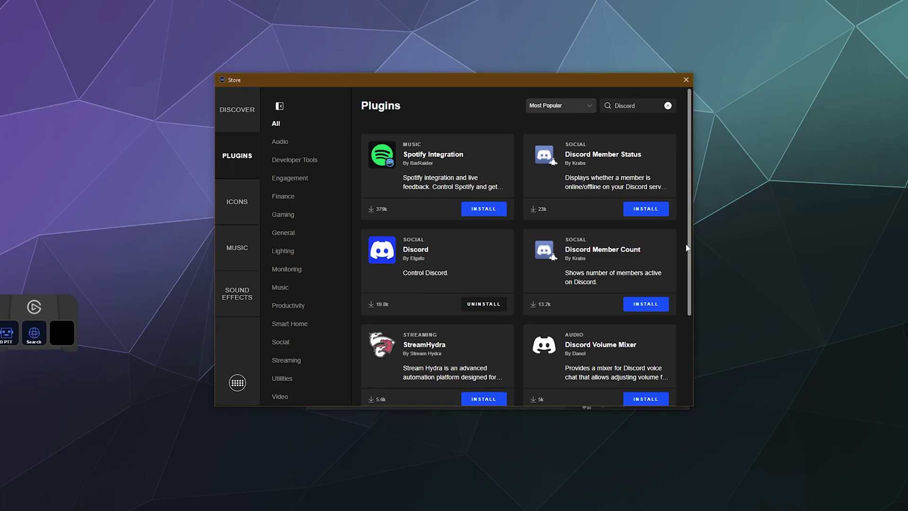
pyautogui.scroll(-1, 690, 270)
pyautogui.scroll(1, 687, 255)
pyautogui.scroll(-2, 544, 222)
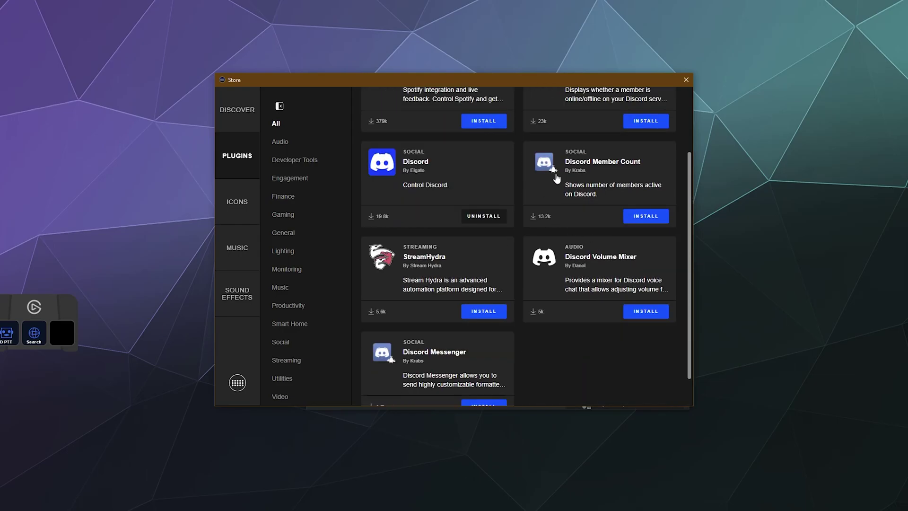
pyautogui.scroll(-1, 601, 196)
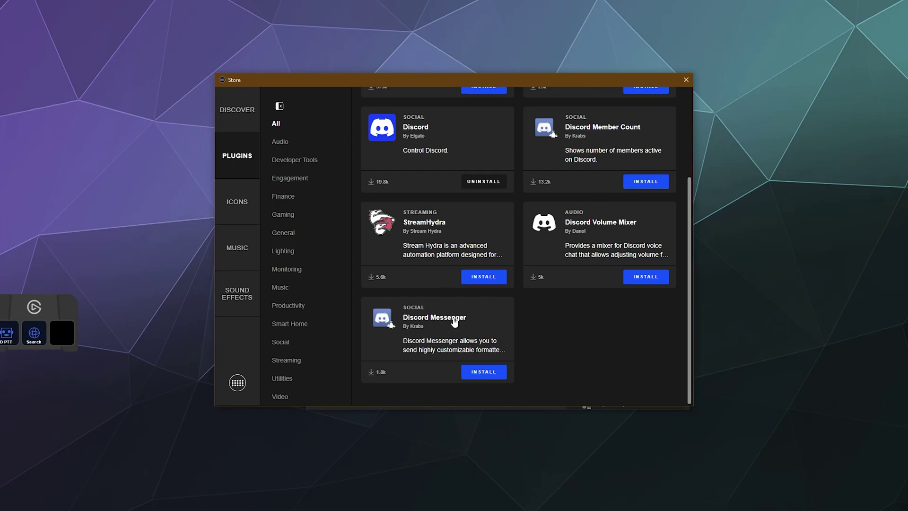
pyautogui.scroll(3, 544, 234)
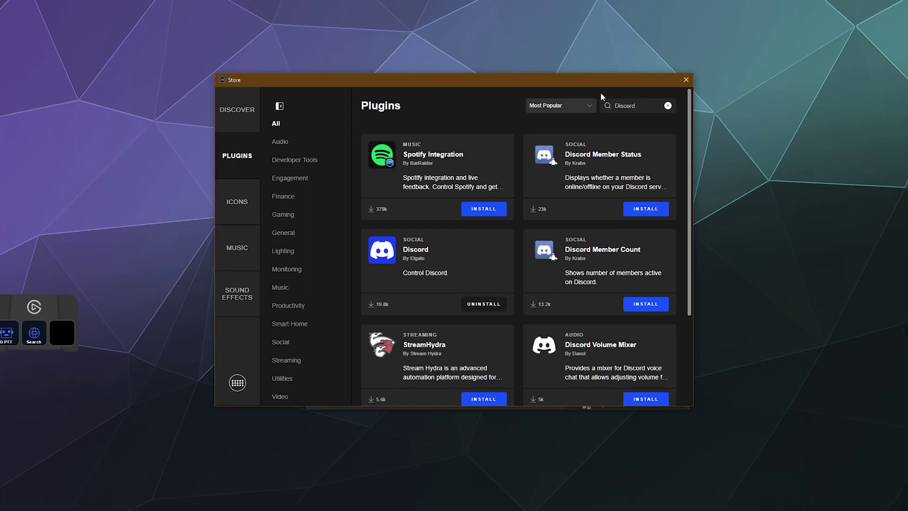
pyautogui.click(668, 106)
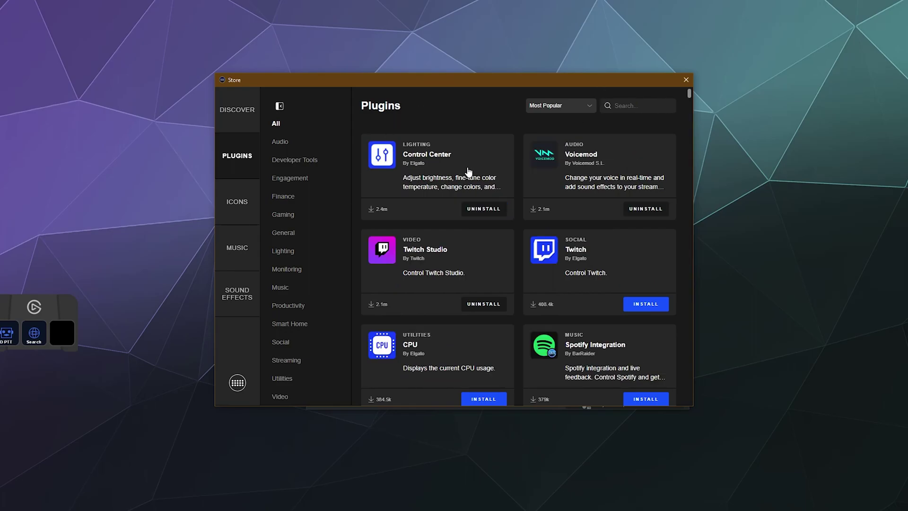
# - Install the YouTube plugin by Elgato from the store's most popular plugins and close the store
pyautogui.scroll(-5, 468, 169)
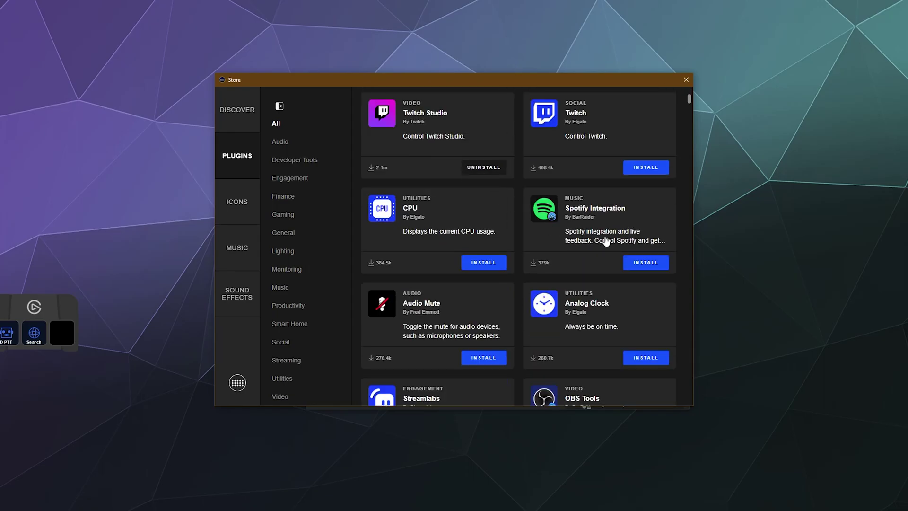
pyautogui.scroll(-3, 607, 242)
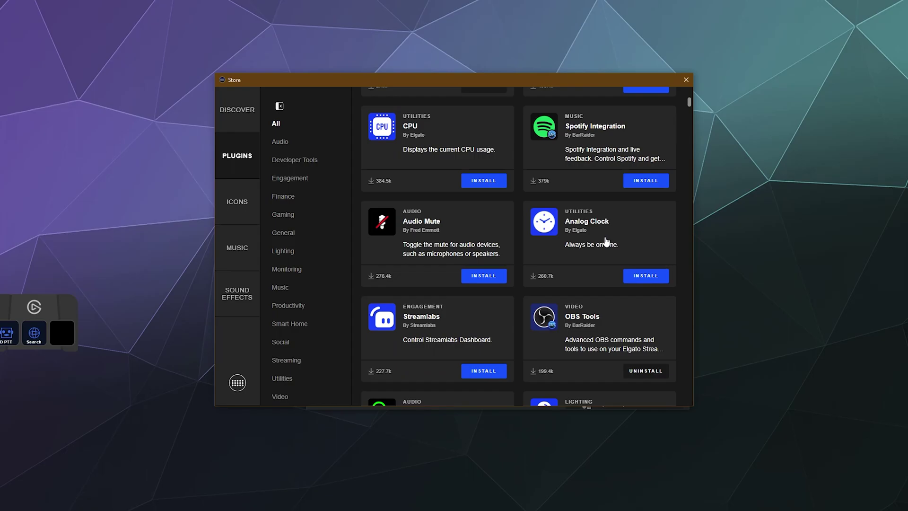
pyautogui.scroll(-3, 606, 241)
pyautogui.scroll(-3, 495, 262)
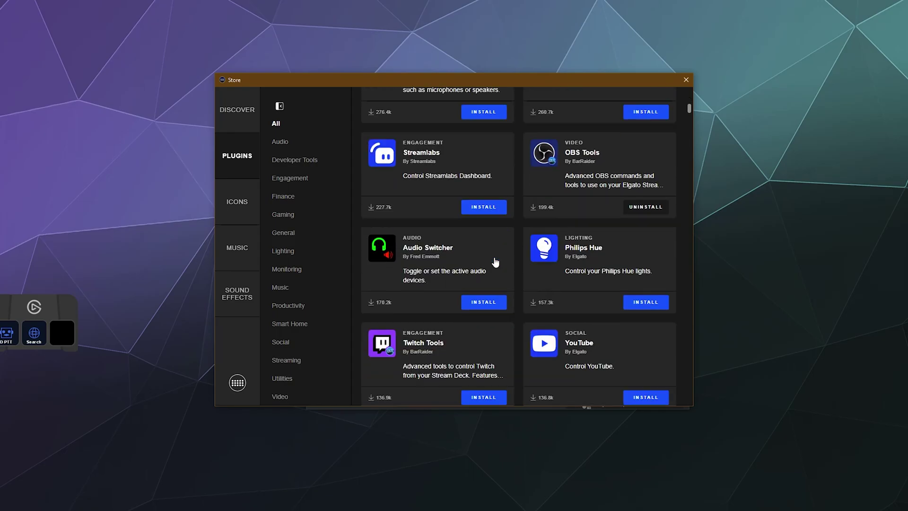
pyautogui.scroll(-5, 595, 238)
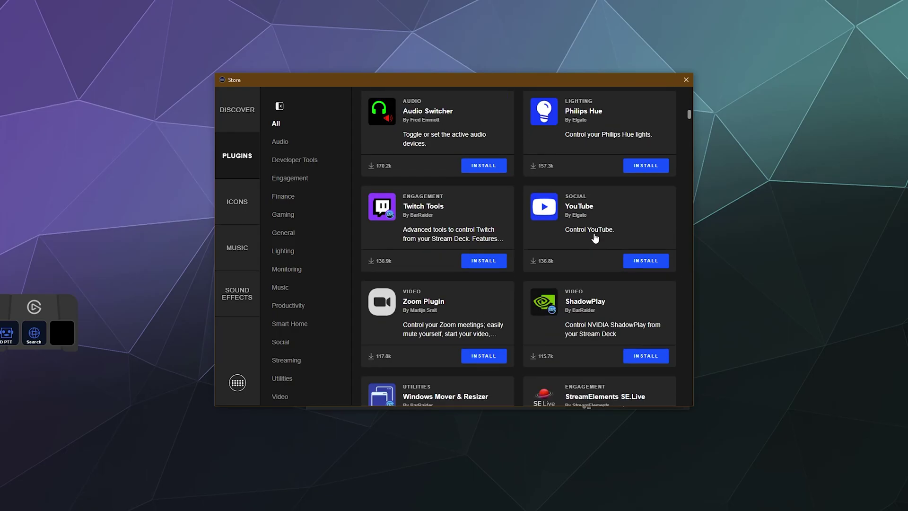
pyautogui.scroll(4, 595, 238)
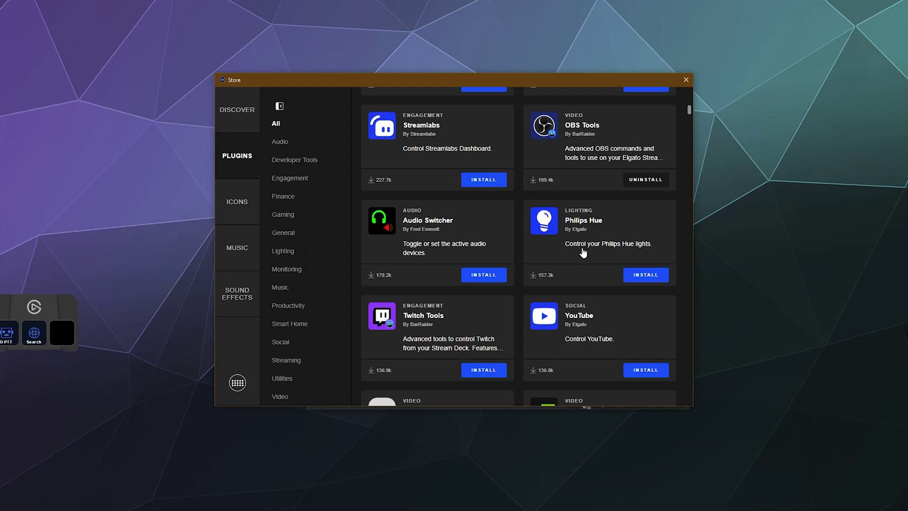
pyautogui.scroll(-4, 584, 265)
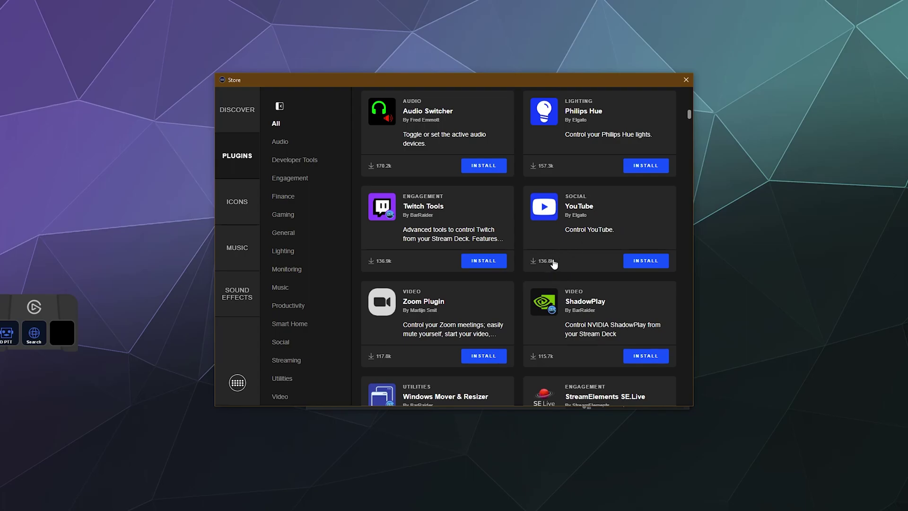
pyautogui.click(656, 265)
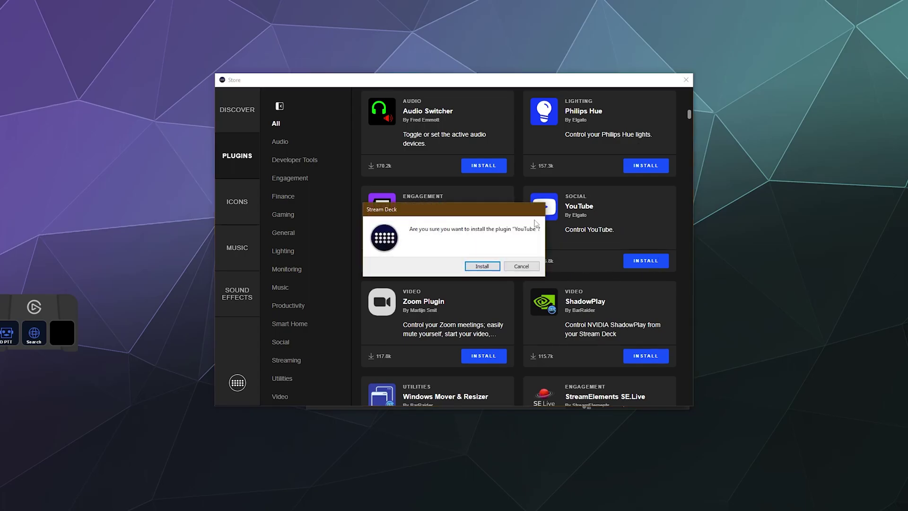
pyautogui.click(483, 264)
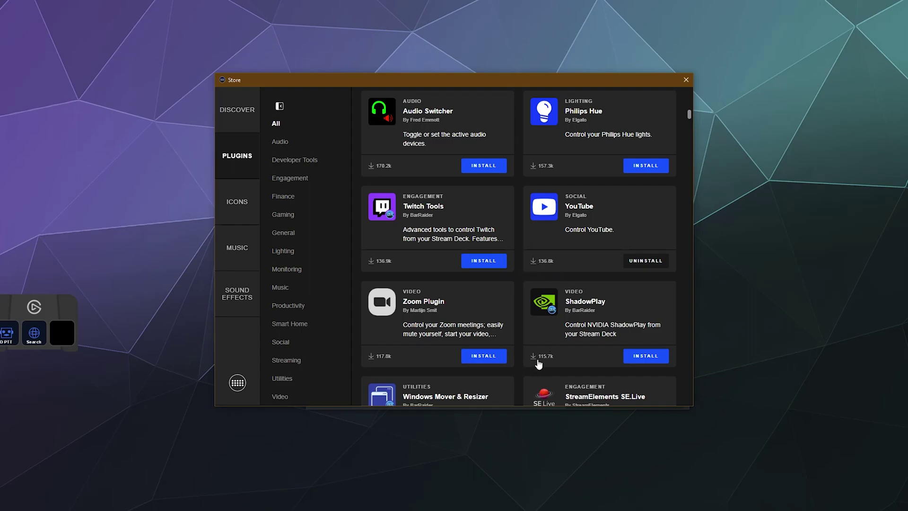
pyautogui.scroll(-4, 535, 351)
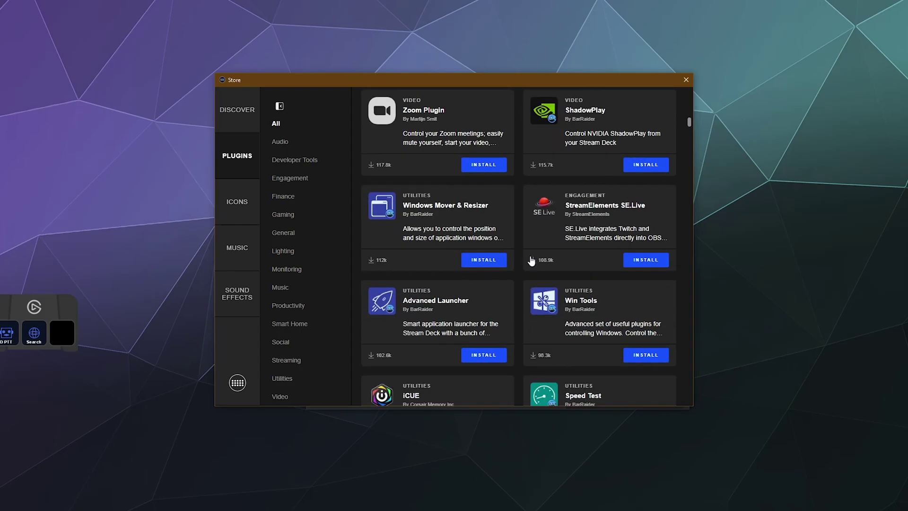
pyautogui.scroll(-3, 531, 260)
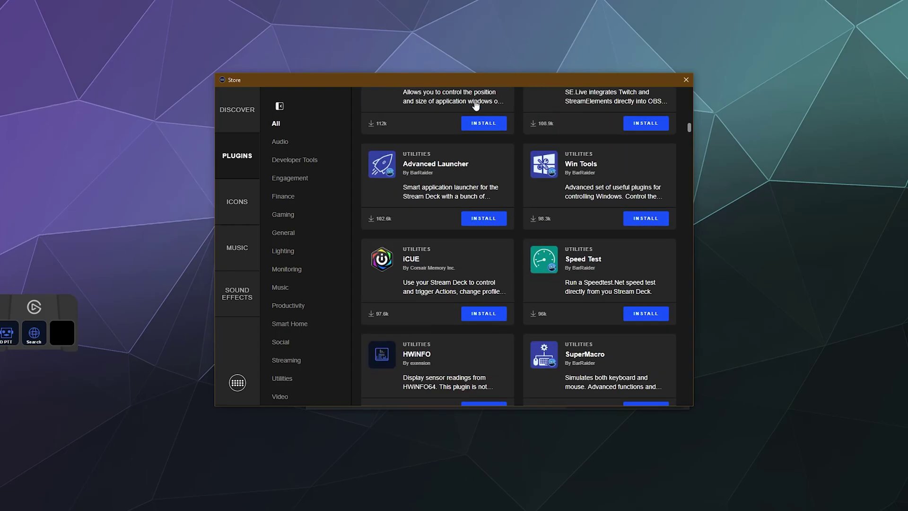
pyautogui.click(686, 81)
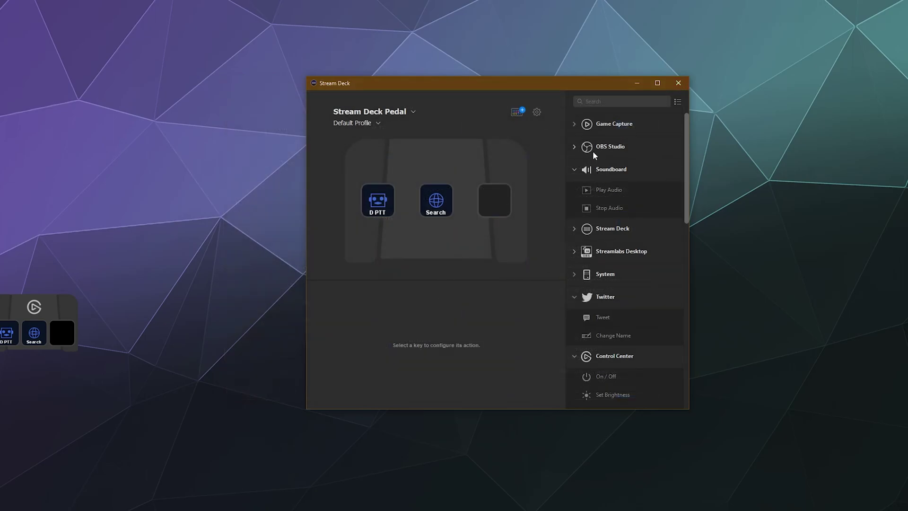
# - Collapse the Soundboard, Twitter, Control Center and Voicemod categories in the action list
pyautogui.click(578, 172)
pyautogui.click(576, 260)
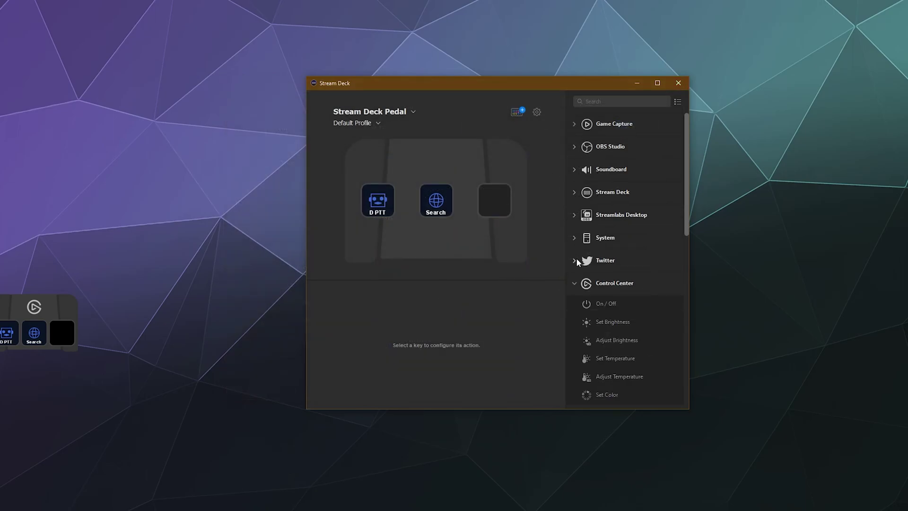
pyautogui.click(575, 283)
pyautogui.click(575, 328)
# - Try the YouTube Viewers action on the right pedal, and delete it from the pedal
pyautogui.click(586, 395)
pyautogui.scroll(-2, 594, 354)
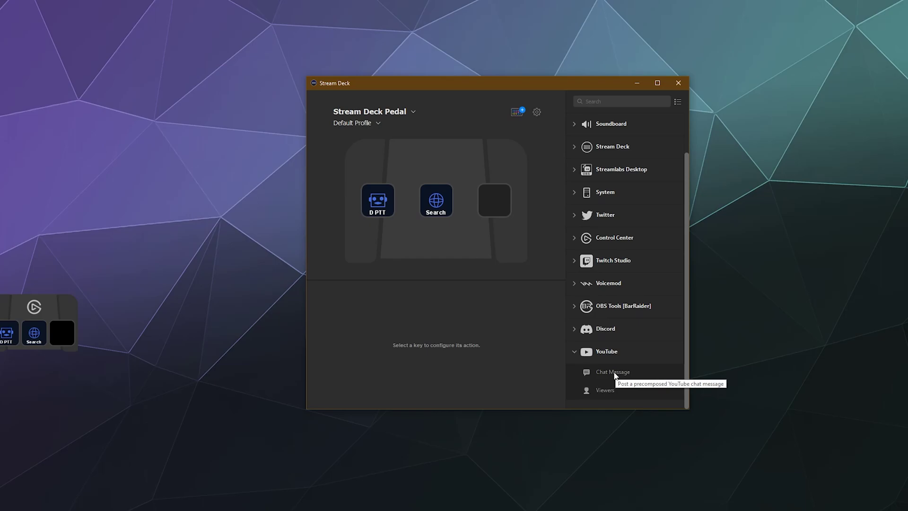
pyautogui.moveTo(601, 387); pyautogui.dragTo(497, 201)
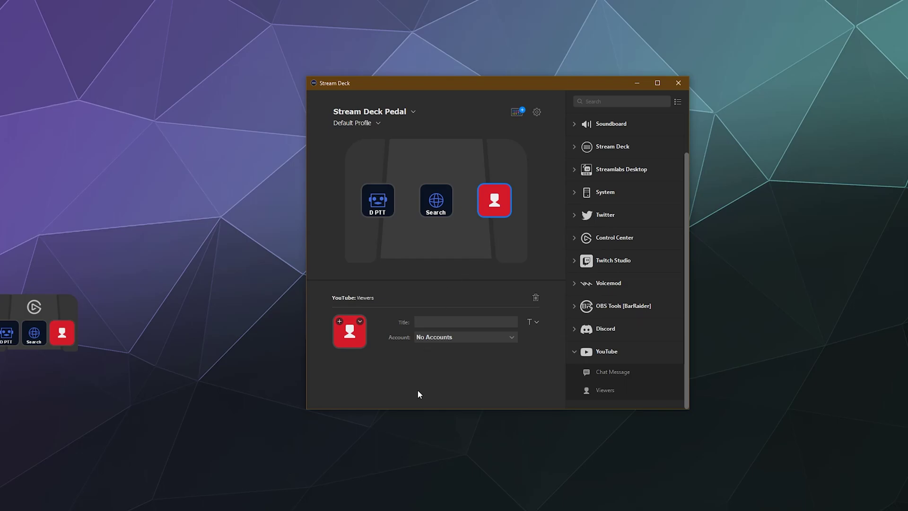
pyautogui.click(535, 298)
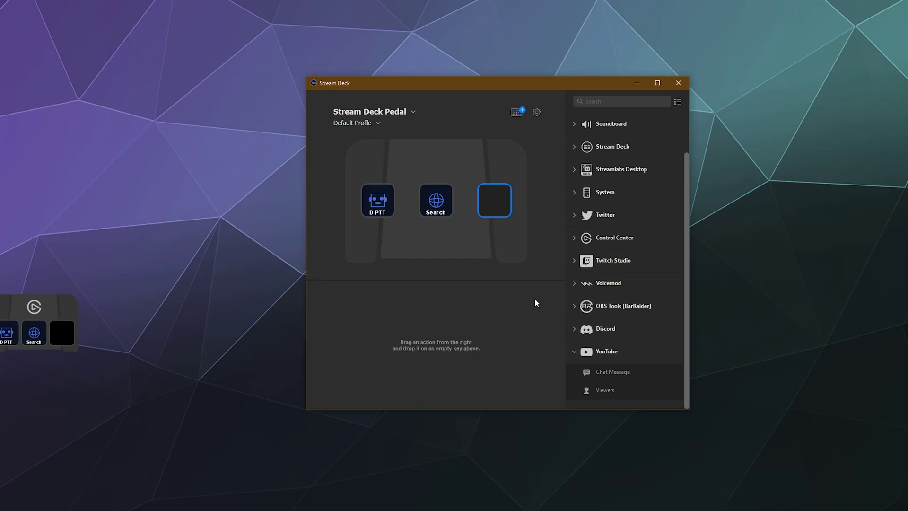